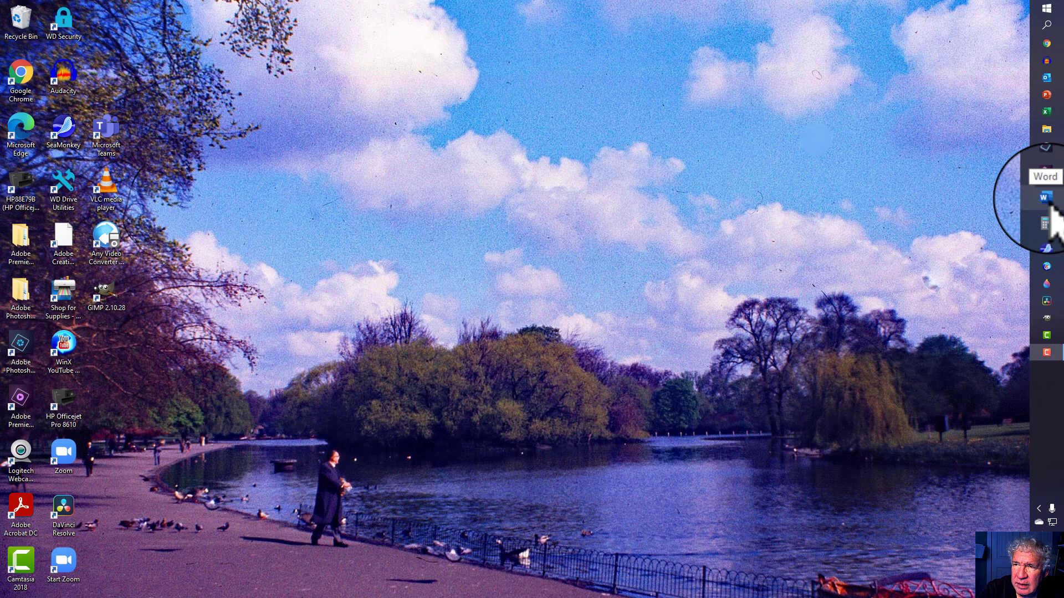
# - Start a blank Word document and enter a line with the young man's first name followed by "is a wonderful young man."
pyautogui.click(1045, 197)
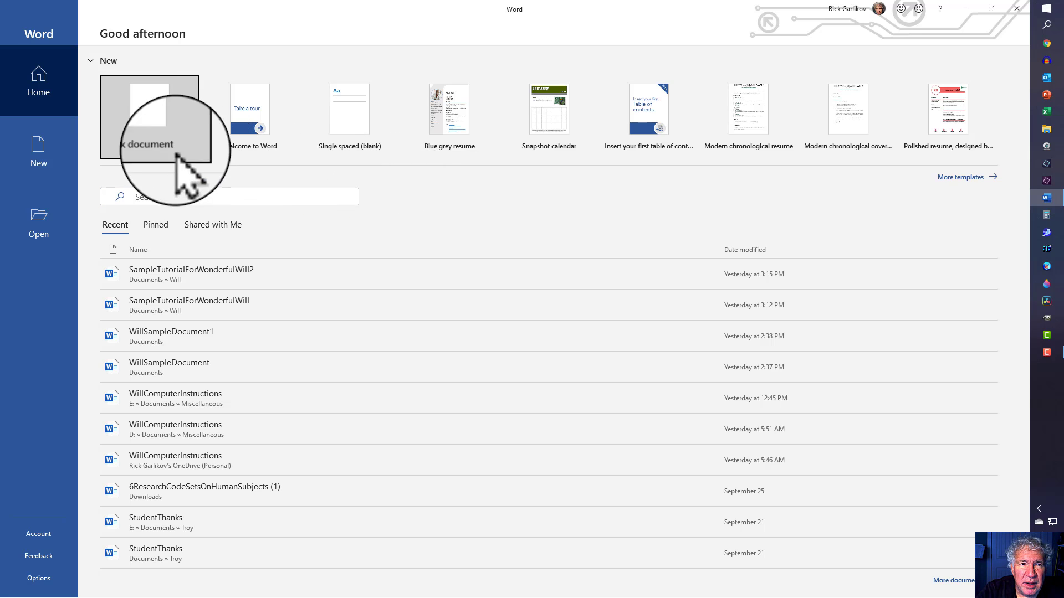
pyautogui.click(147, 127)
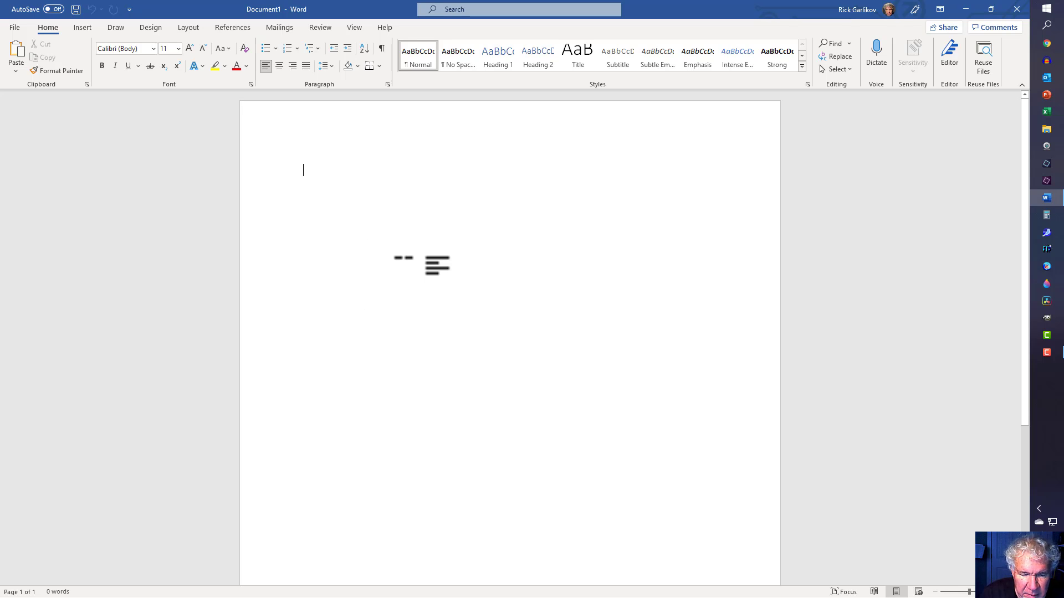
pyautogui.write('Will')
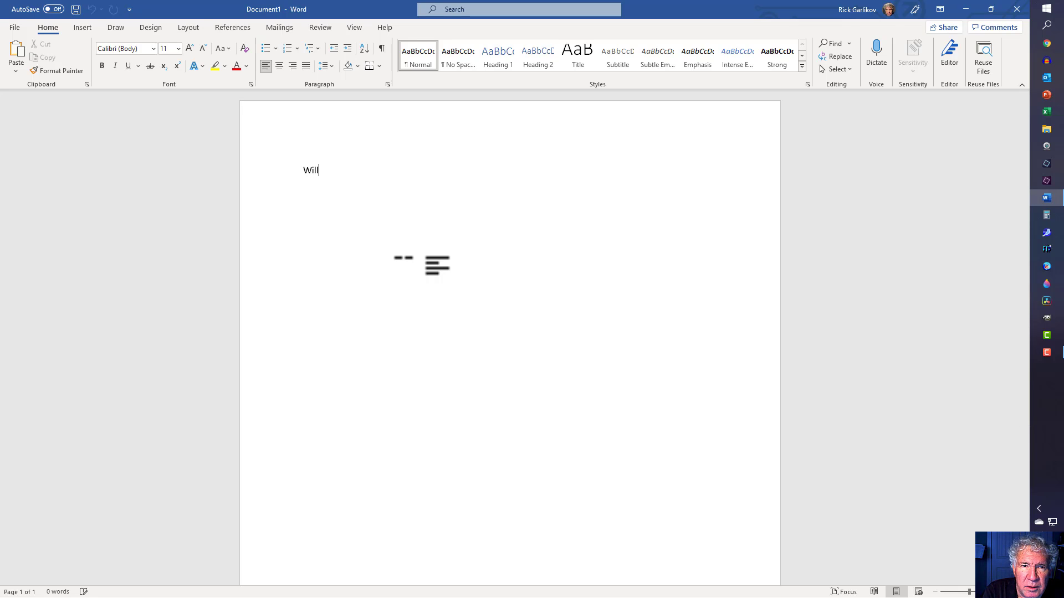
pyautogui.write(' is a w')
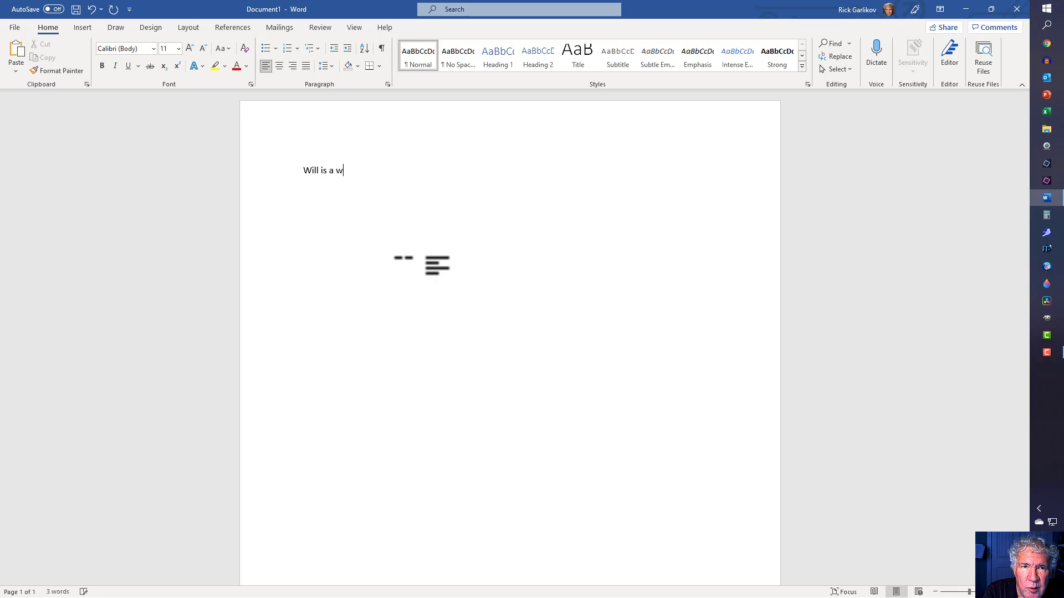
pyautogui.write('onderfl')
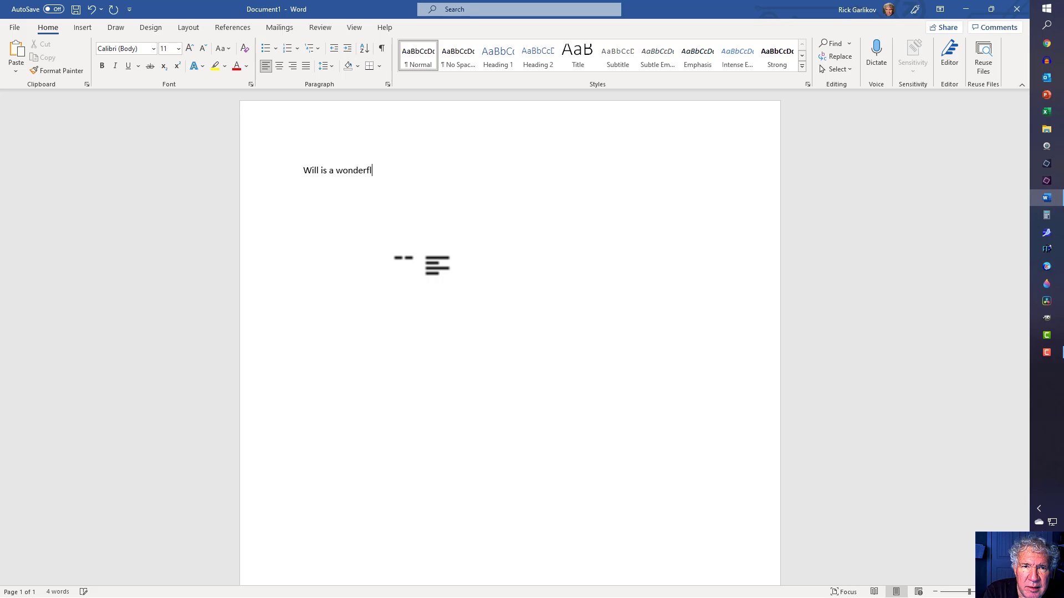
pyautogui.press('BackSpace')
pyautogui.write('ul you')
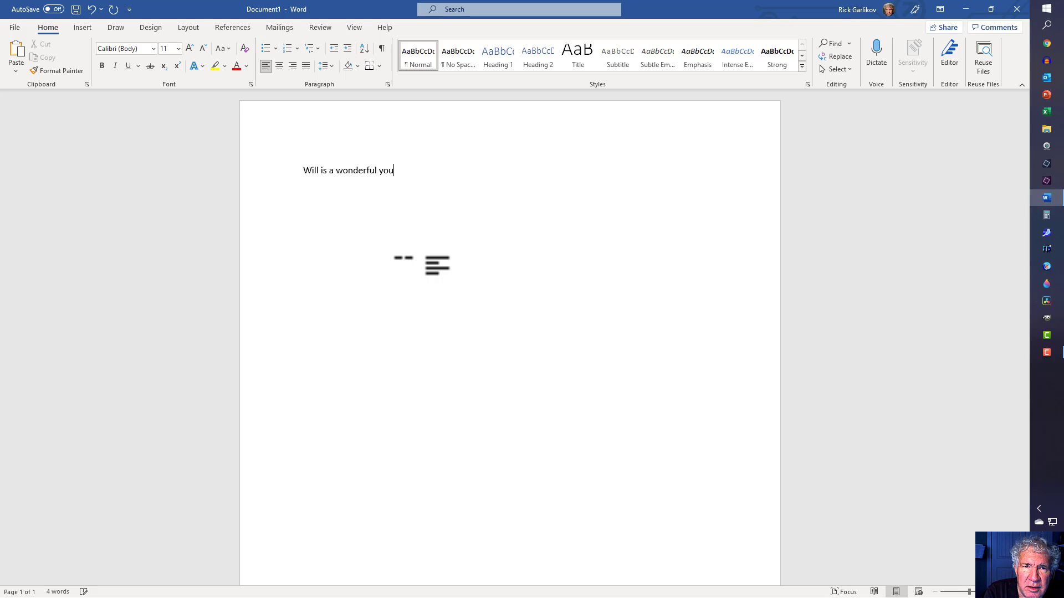
pyautogui.write('ng man.')
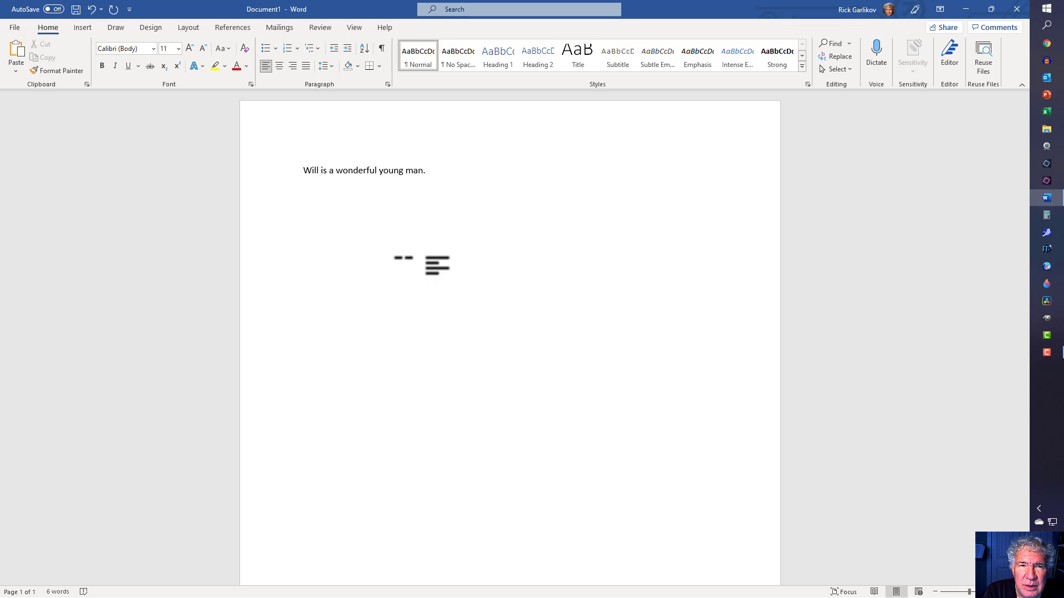
# - Leave a blank line and add the sentence "The quick brown fox jumped over the lazy dogs."
pyautogui.write('The qu')
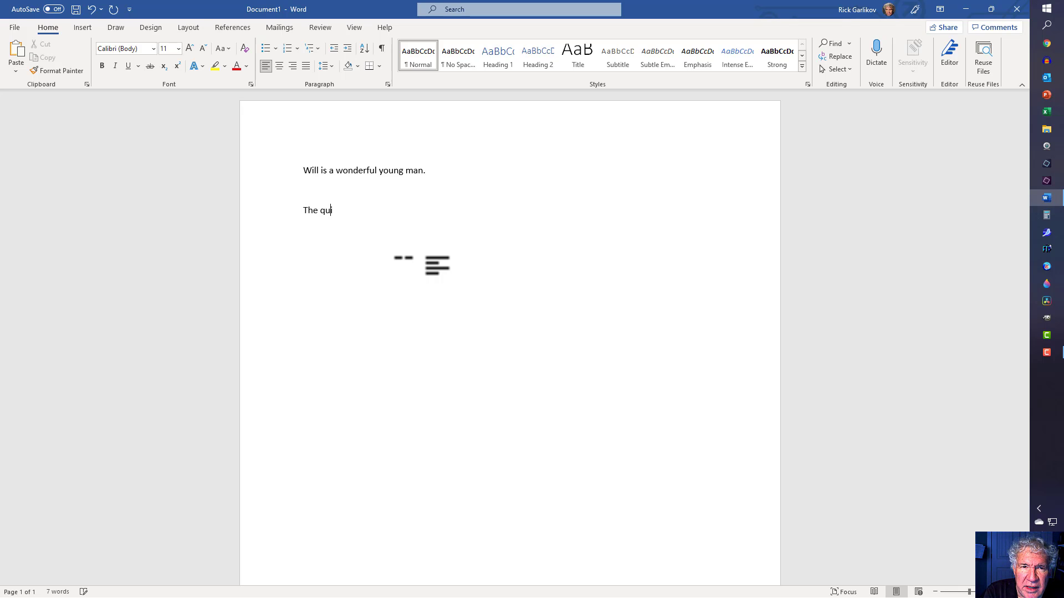
pyautogui.write('ick brown ')
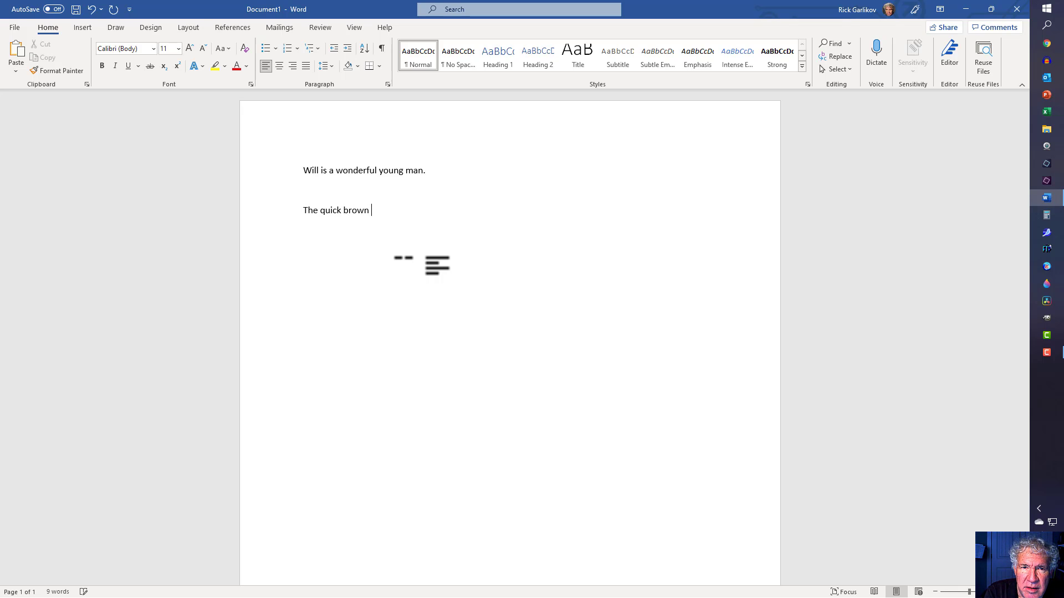
pyautogui.write('fox j')
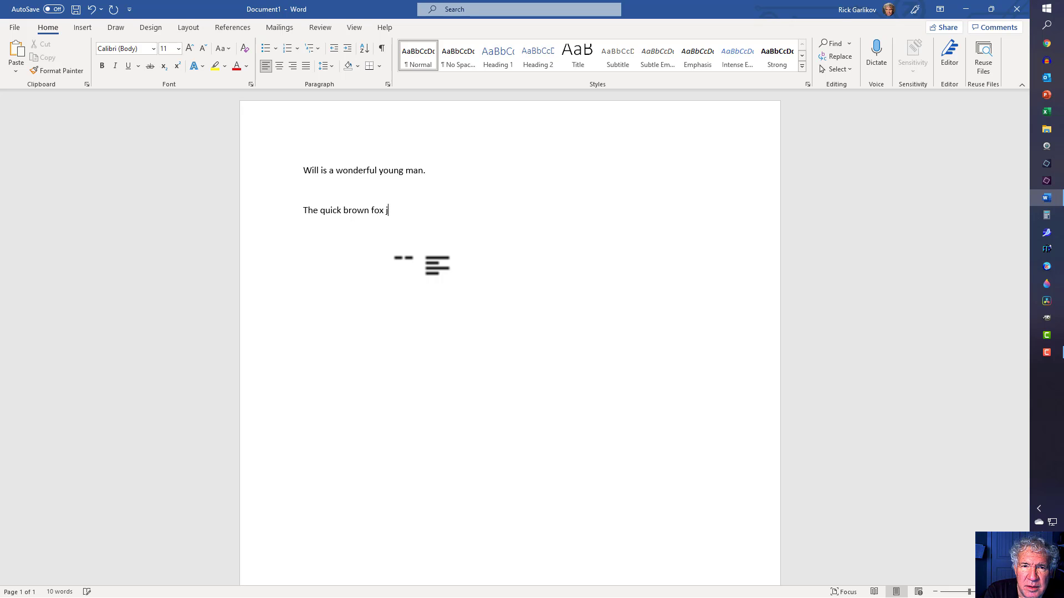
pyautogui.write('umped over')
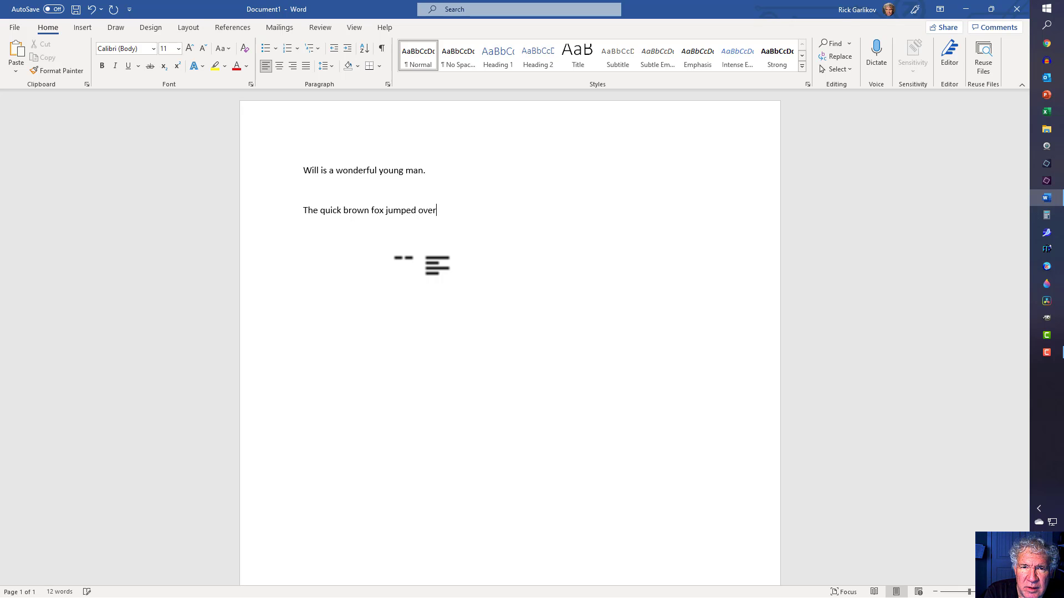
pyautogui.write(' the lazy dogs.')
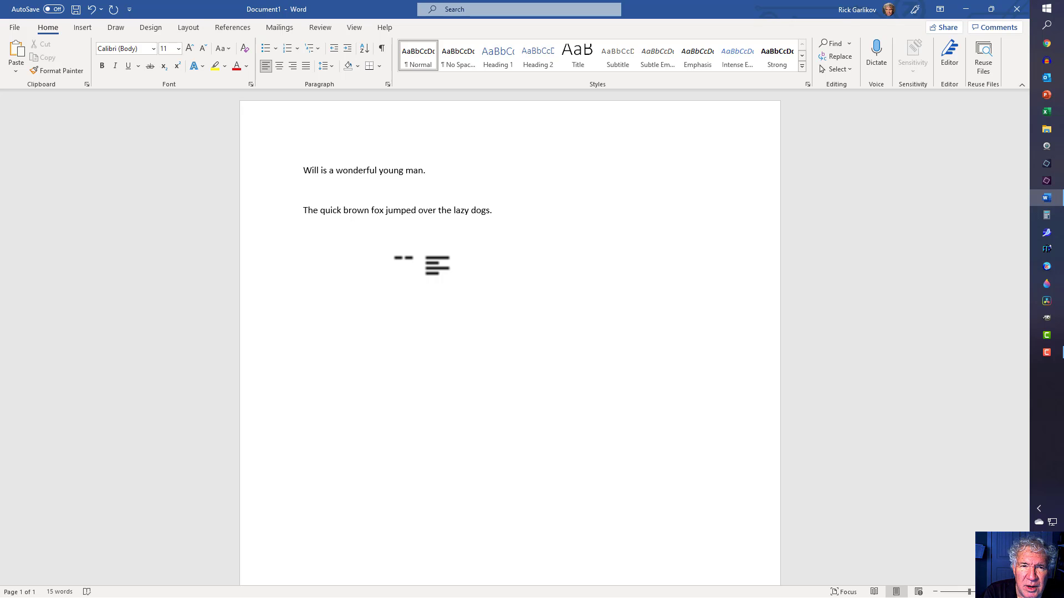
# - Repeat the sentence "The quick brown fox jumped over the lazy dogs." on the line directly below
pyautogui.write('The quick')
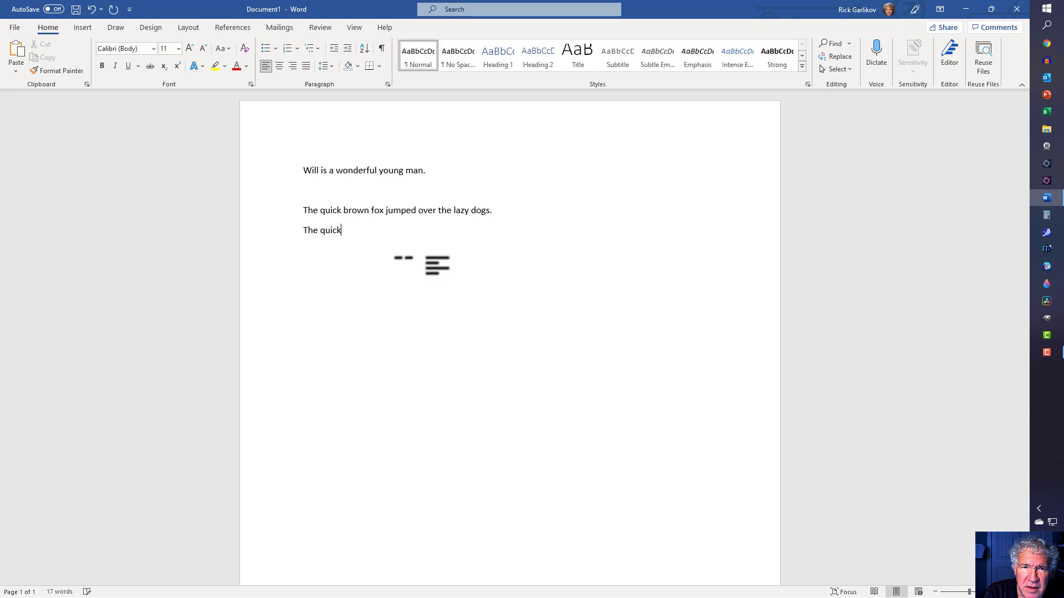
pyautogui.write(' brown fo')
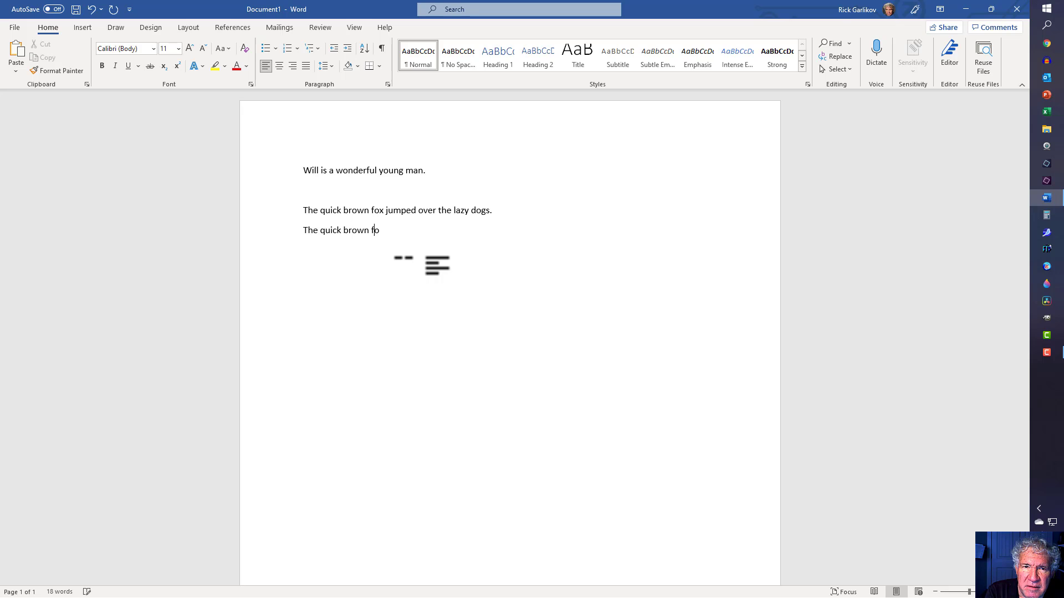
pyautogui.write('x jumped')
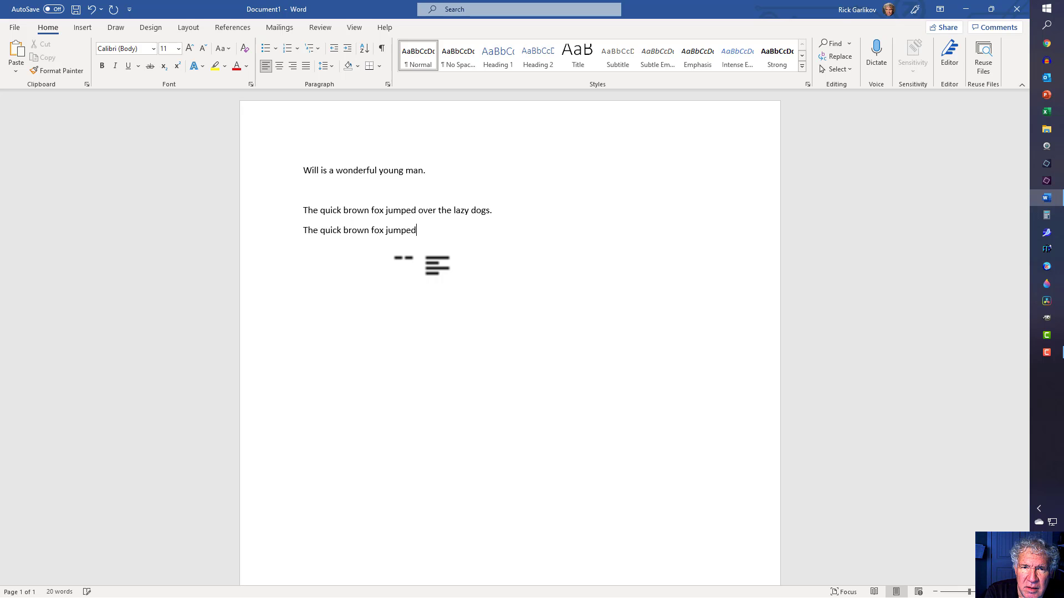
pyautogui.write(' over the l')
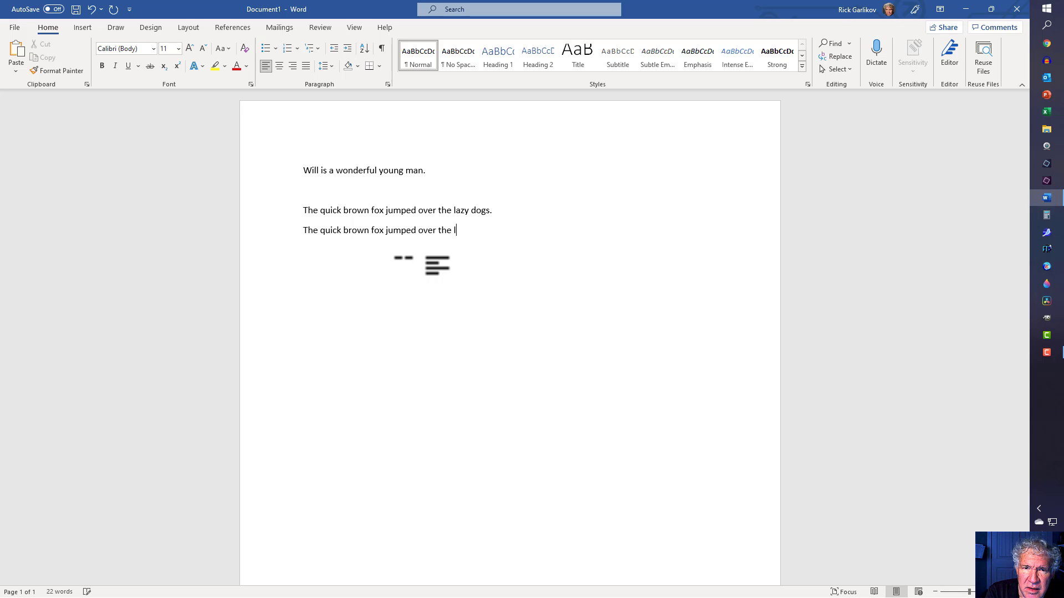
pyautogui.write('azy dogs.')
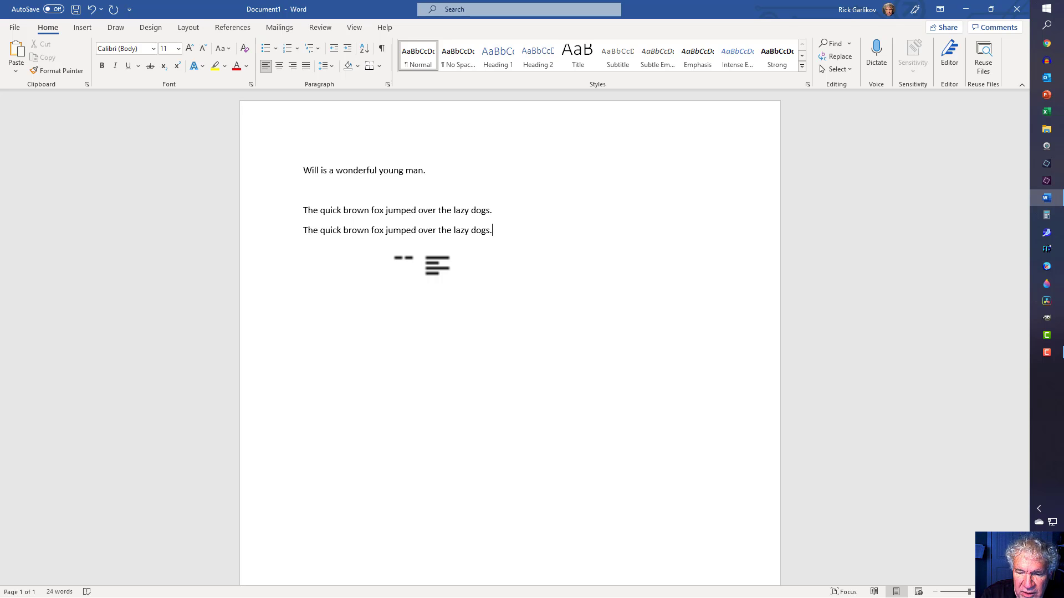
# - Leave a blank line and enter the poem's first two lines, "Roses are red," and "Violets are blue,"
pyautogui.press('Return')
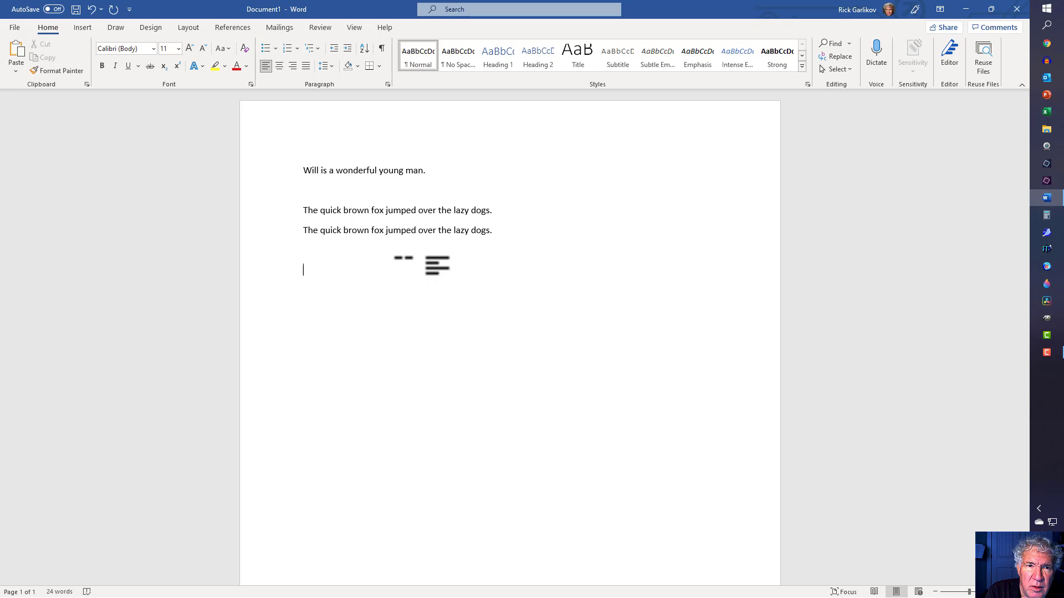
pyautogui.write('Roses are re')
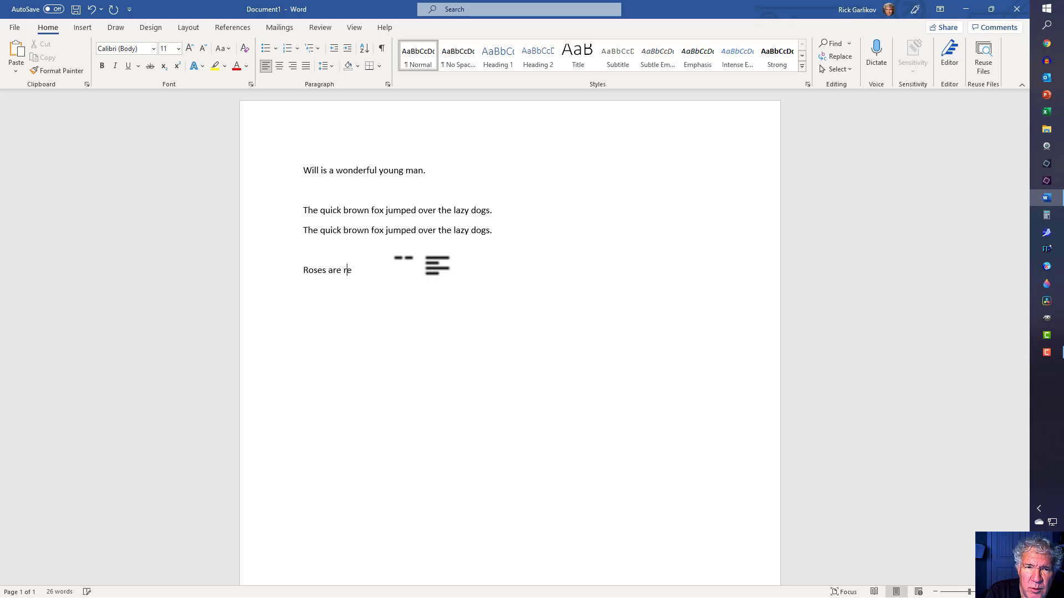
pyautogui.write('d')
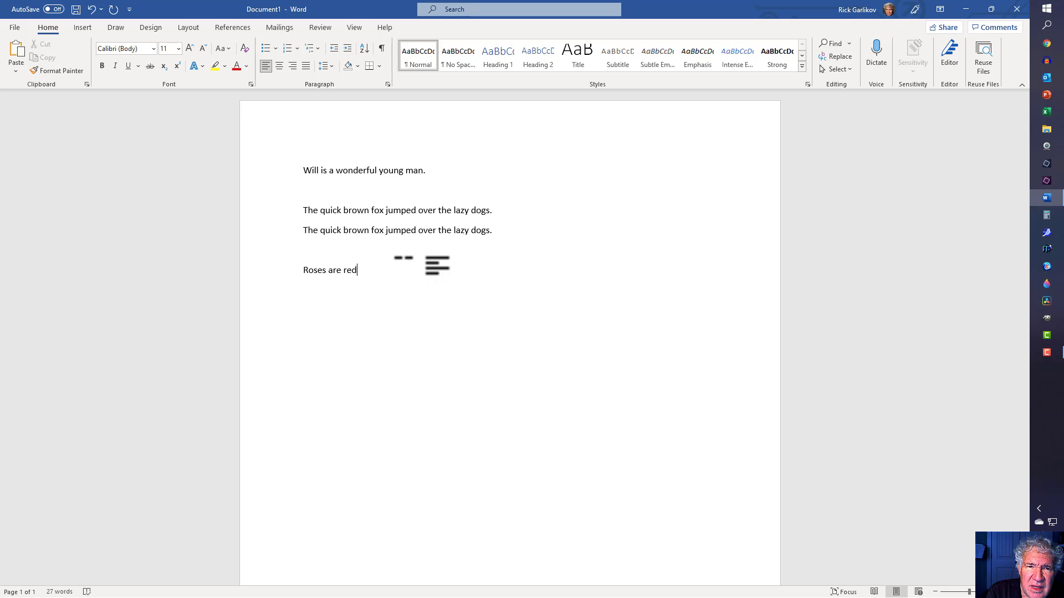
pyautogui.write(',')
pyautogui.press('Return')
pyautogui.write('Violets are blue, ')
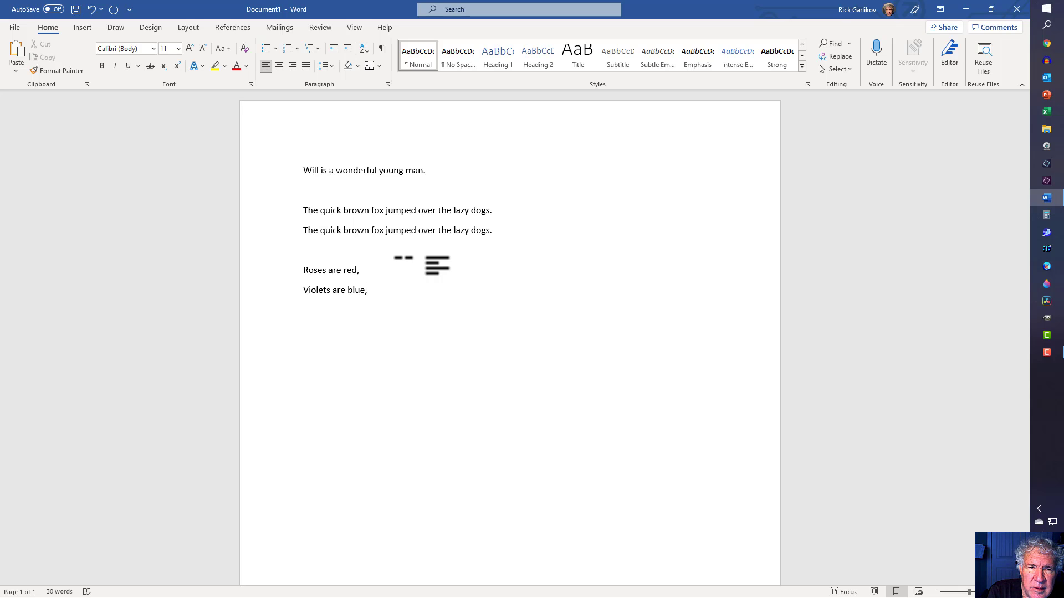
# - Add the poem's last two lines, "Some poems rhyme," and "But others don't.", below the first two
pyautogui.write('Some p')
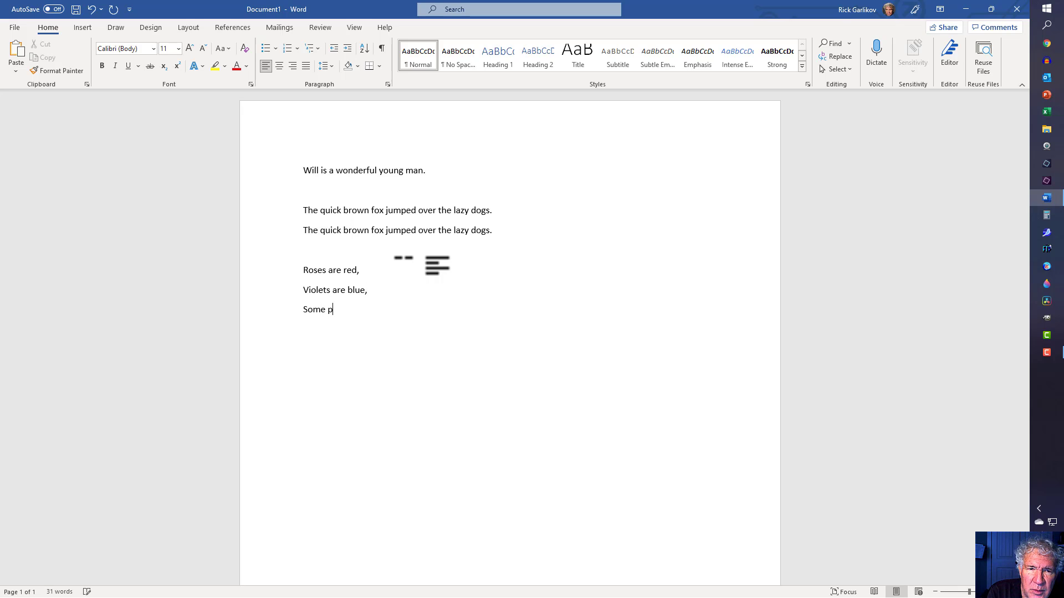
pyautogui.write('oems ')
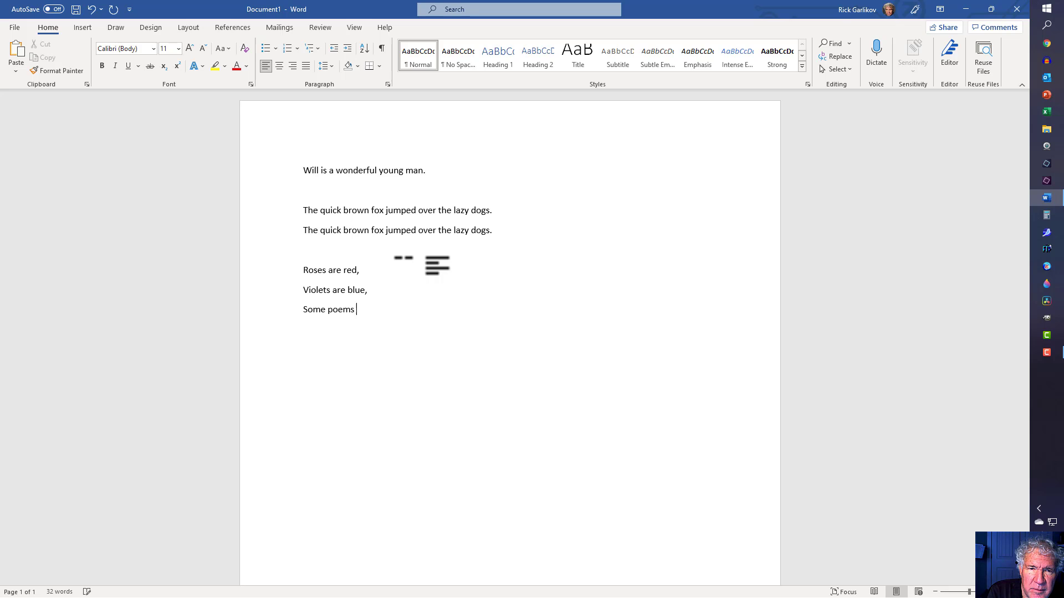
pyautogui.write('rhyme')
pyautogui.press('BackSpace')
pyautogui.write(',')
pyautogui.write('But ')
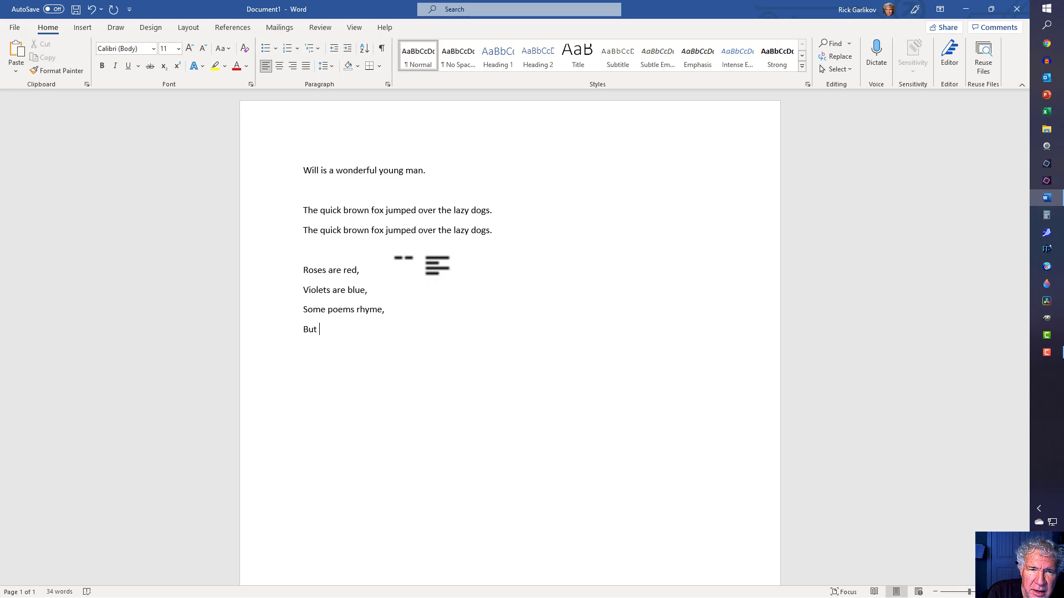
pyautogui.write('others don')
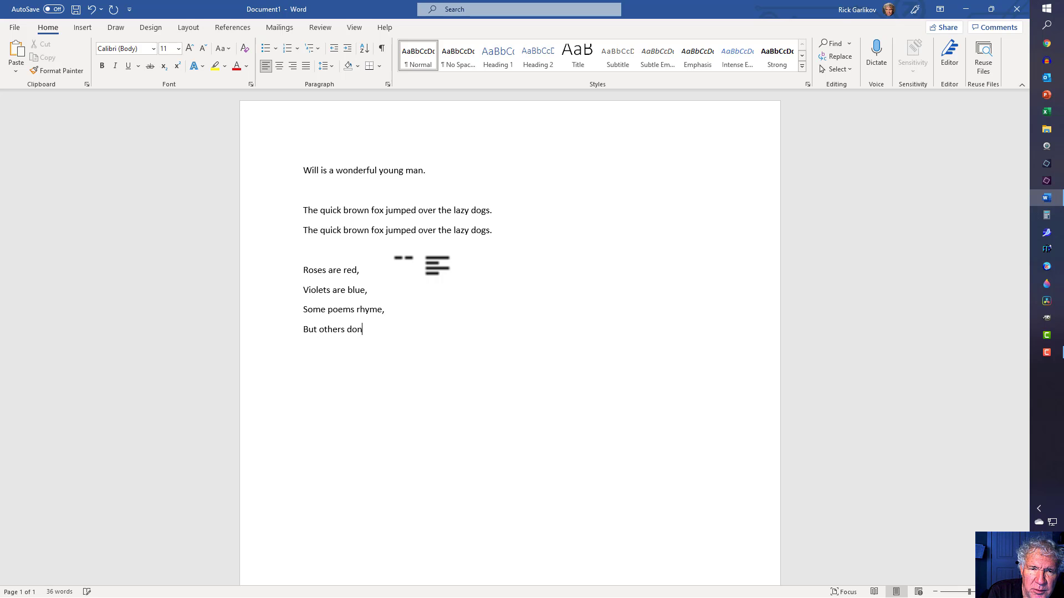
pyautogui.write("'t.")
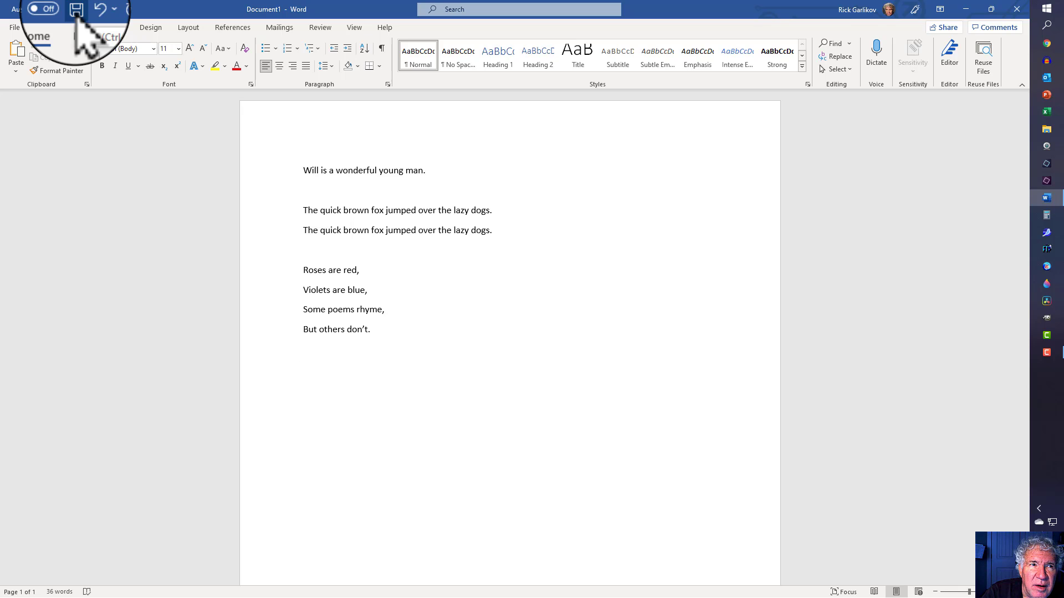
# - Begin saving the document with Save As and browse to the Documents folder on This PC
pyautogui.click(16, 30)
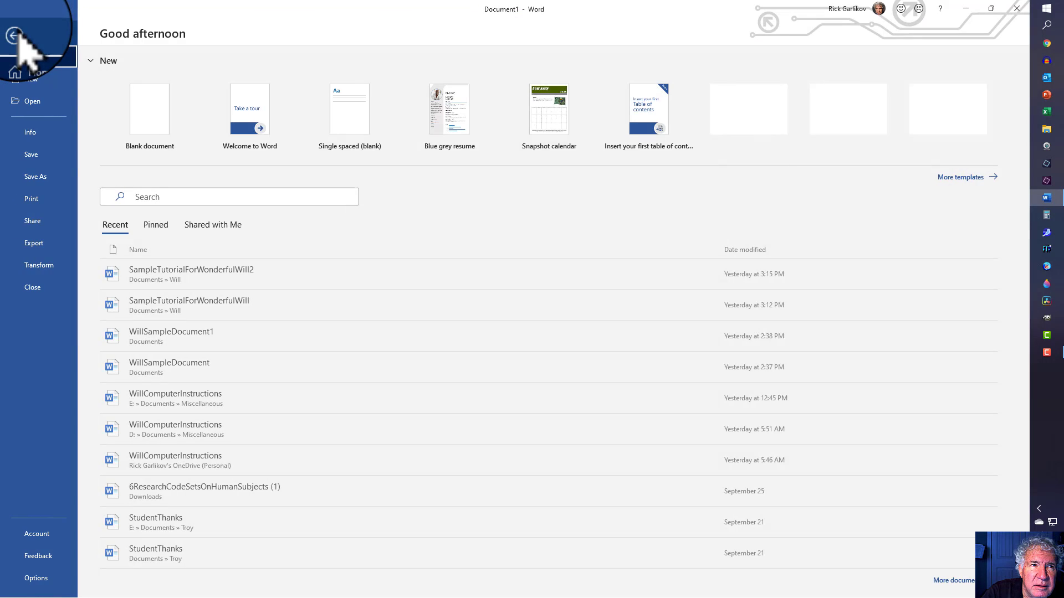
pyautogui.click(37, 164)
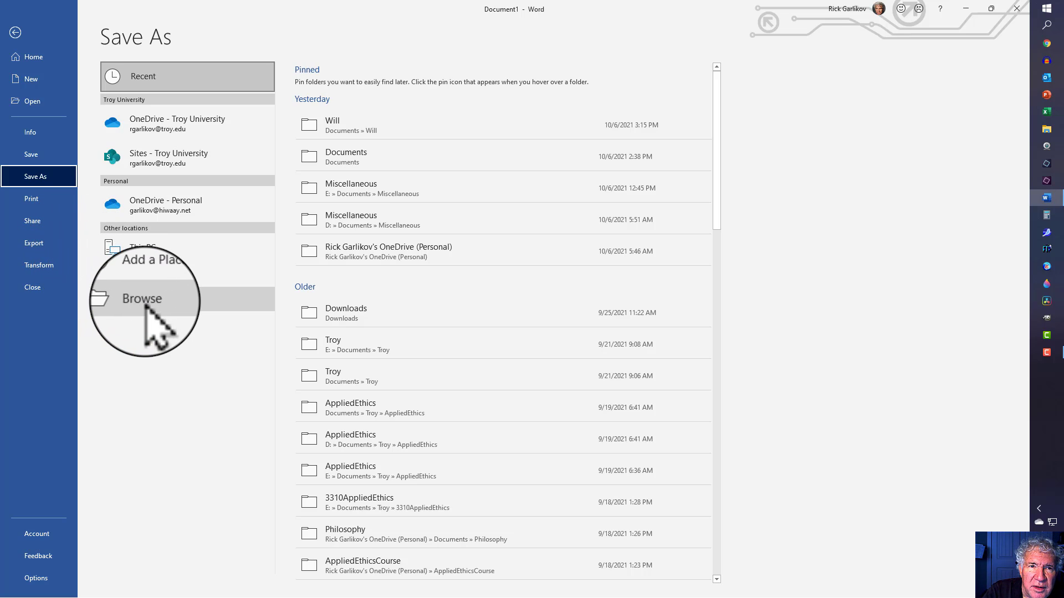
pyautogui.click(143, 302)
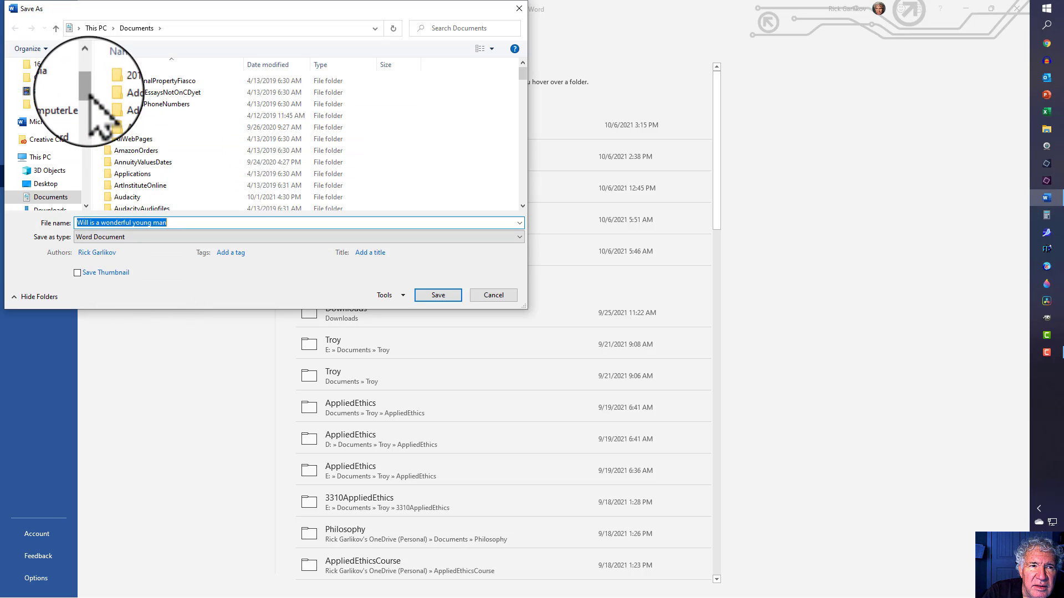
pyautogui.moveTo(87, 91); pyautogui.dragTo(87, 97)
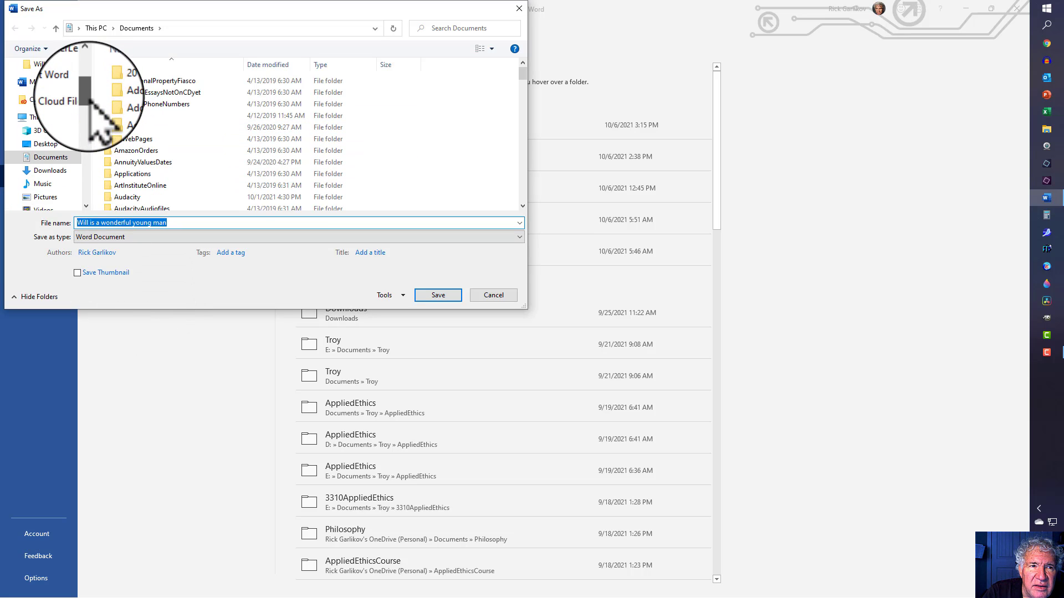
pyautogui.click(63, 158)
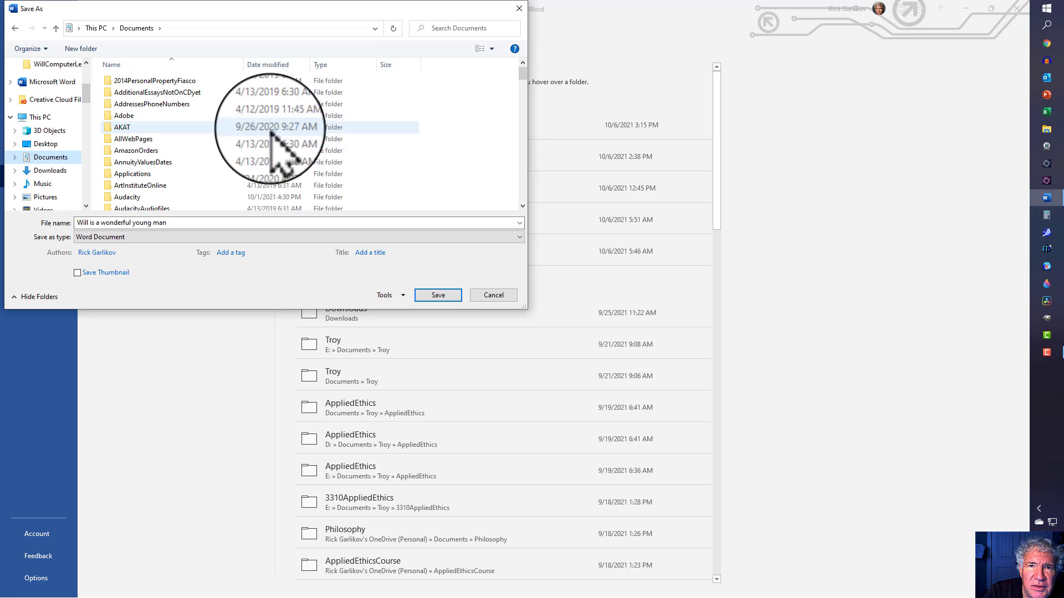
pyautogui.moveTo(522, 73); pyautogui.dragTo(523, 133)
pyautogui.moveTo(502, 151); pyautogui.dragTo(497, 172)
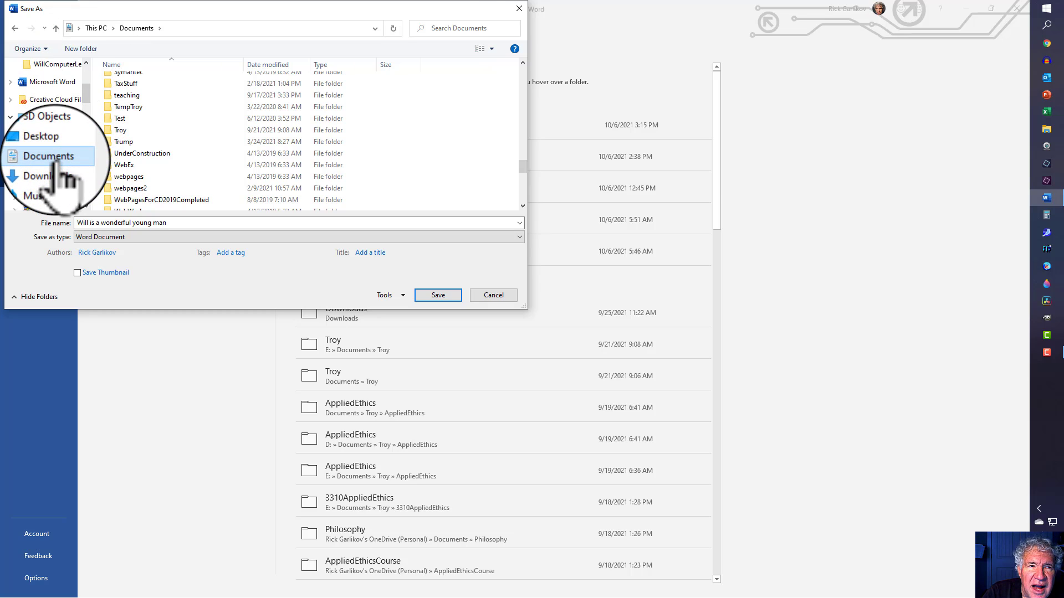
# - Create a folder named WillDavid in Documents, save the document in it as WonderfulWill, and close the document
pyautogui.click(81, 49)
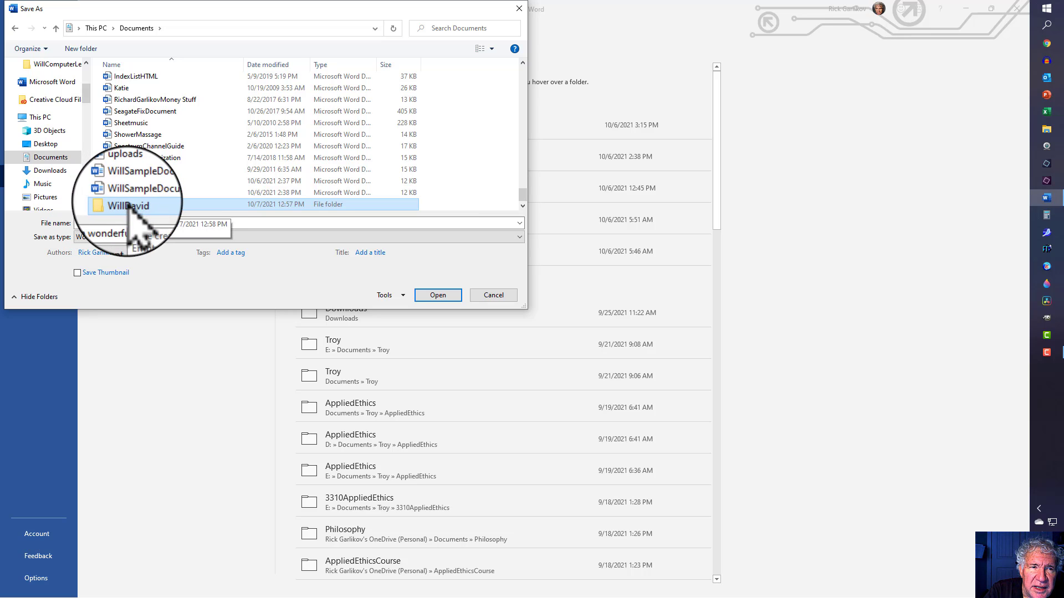
pyautogui.doubleClick(129, 206)
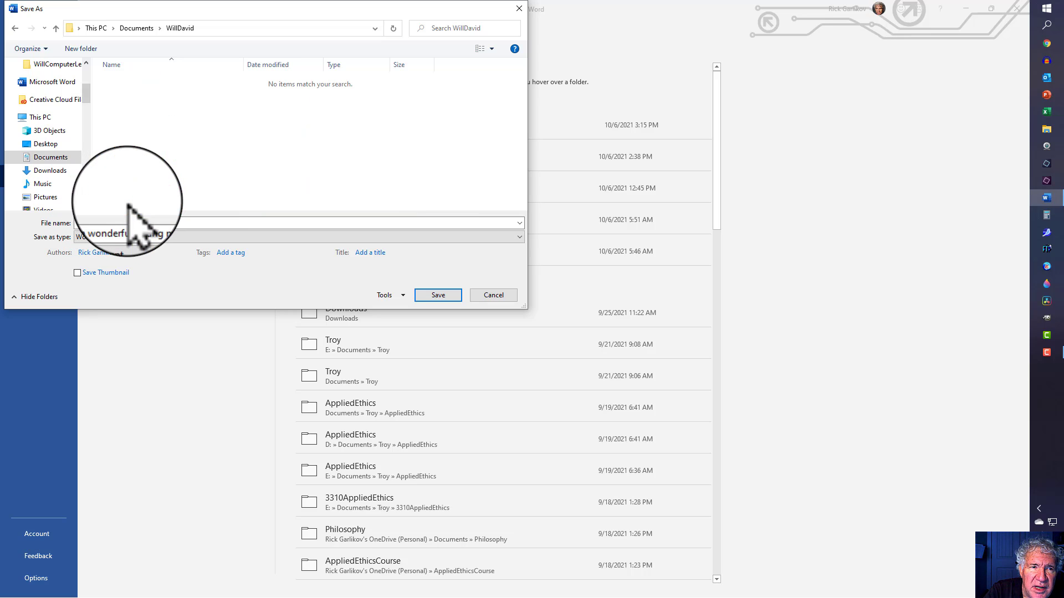
pyautogui.click(170, 221)
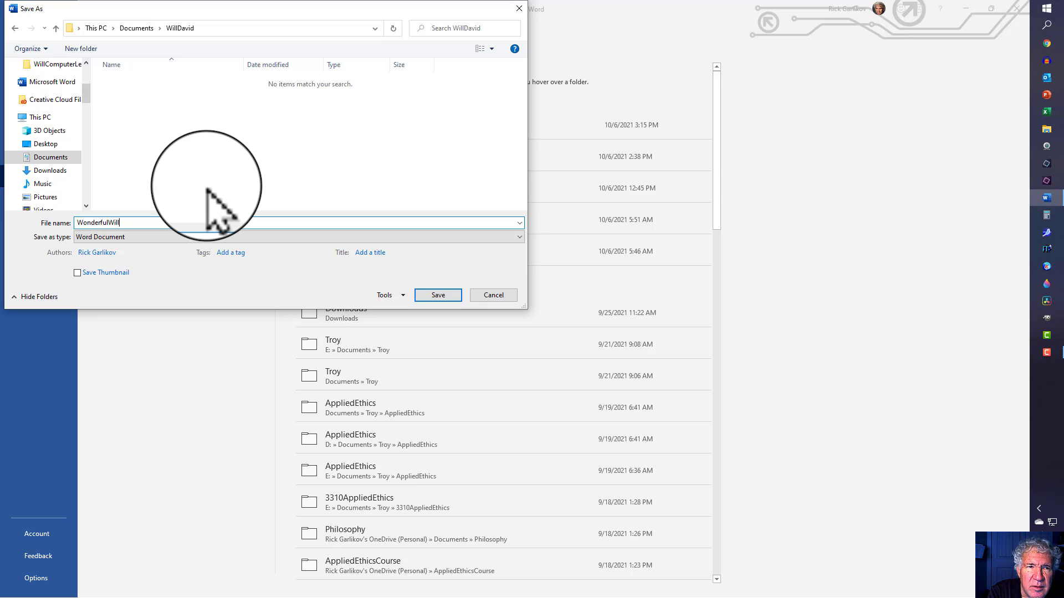
pyautogui.click(439, 295)
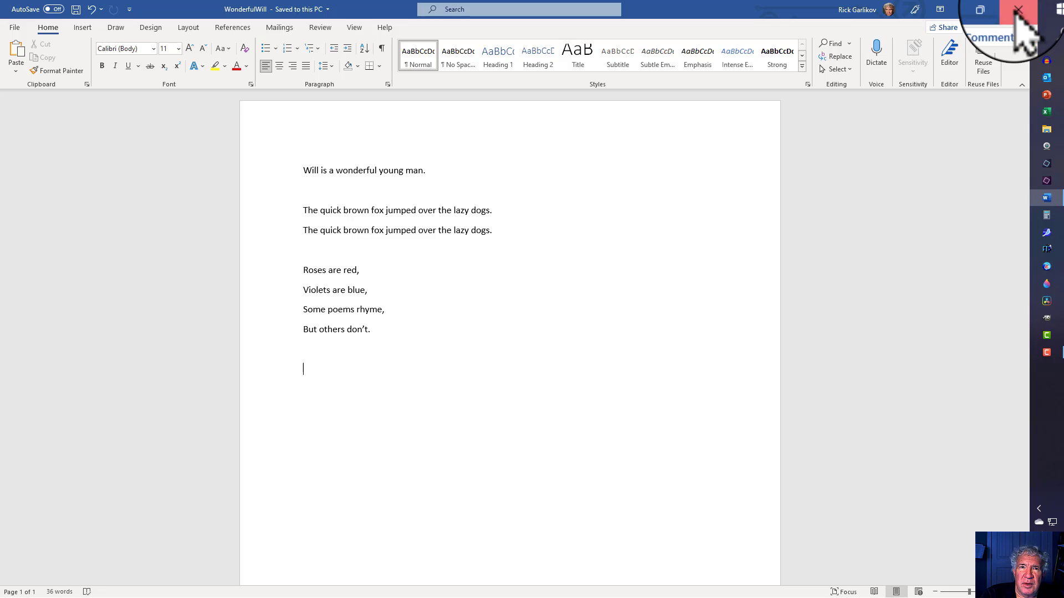
pyautogui.click(1018, 10)
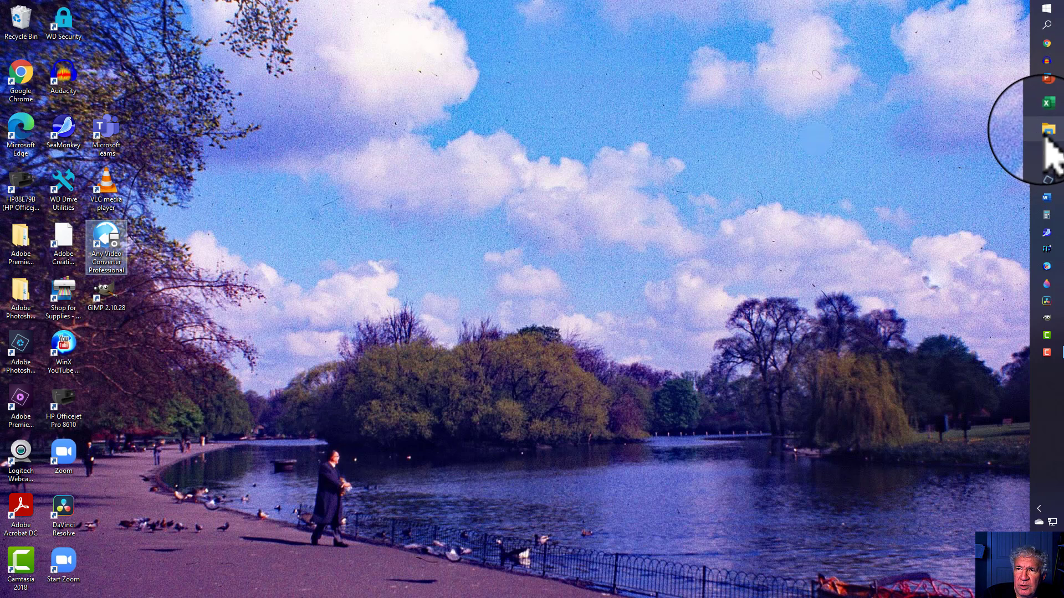
# - Switch to File Explorer and find and open the WillDavid folder inside Documents
pyautogui.click(1047, 133)
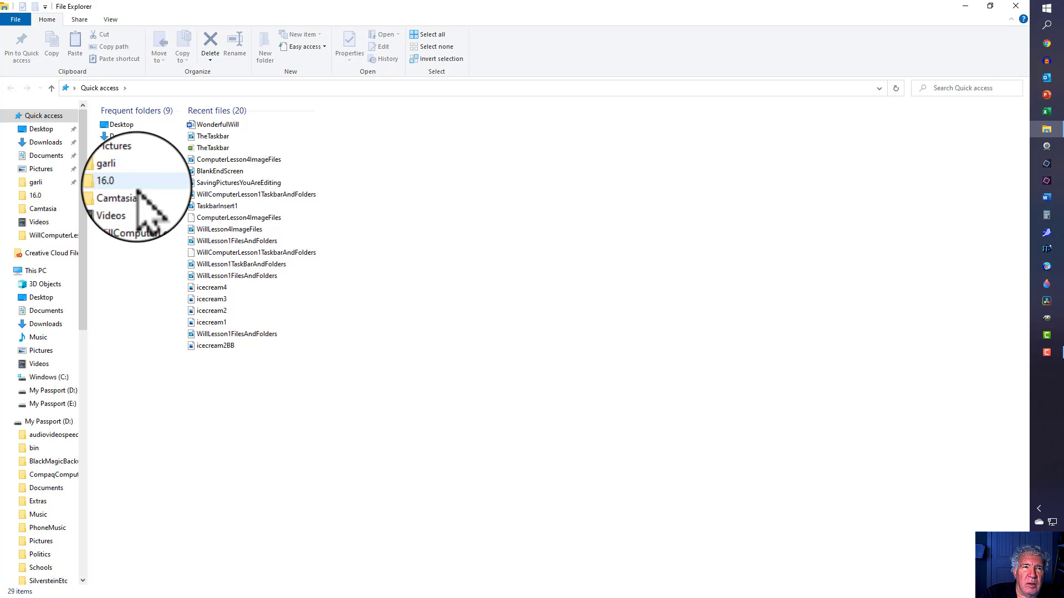
pyautogui.doubleClick(128, 147)
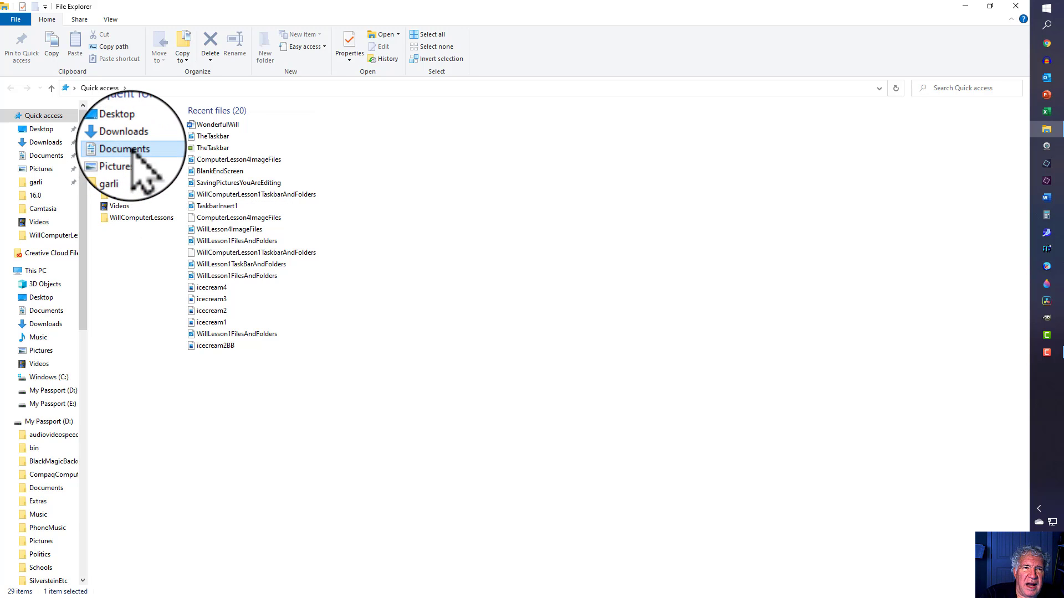
pyautogui.scroll(-7, 141, 208)
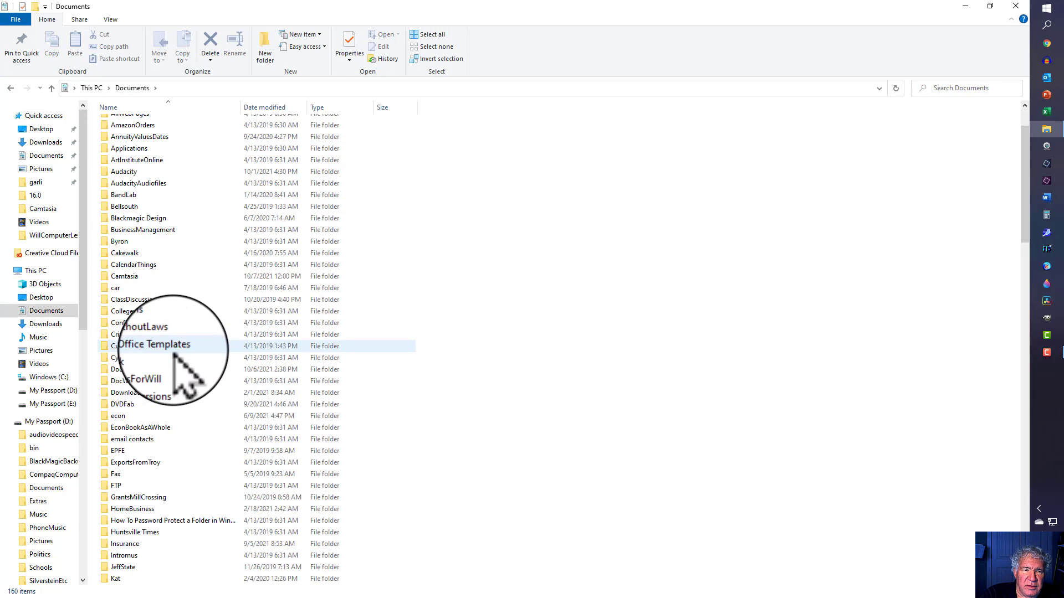
pyautogui.scroll(-11, 176, 363)
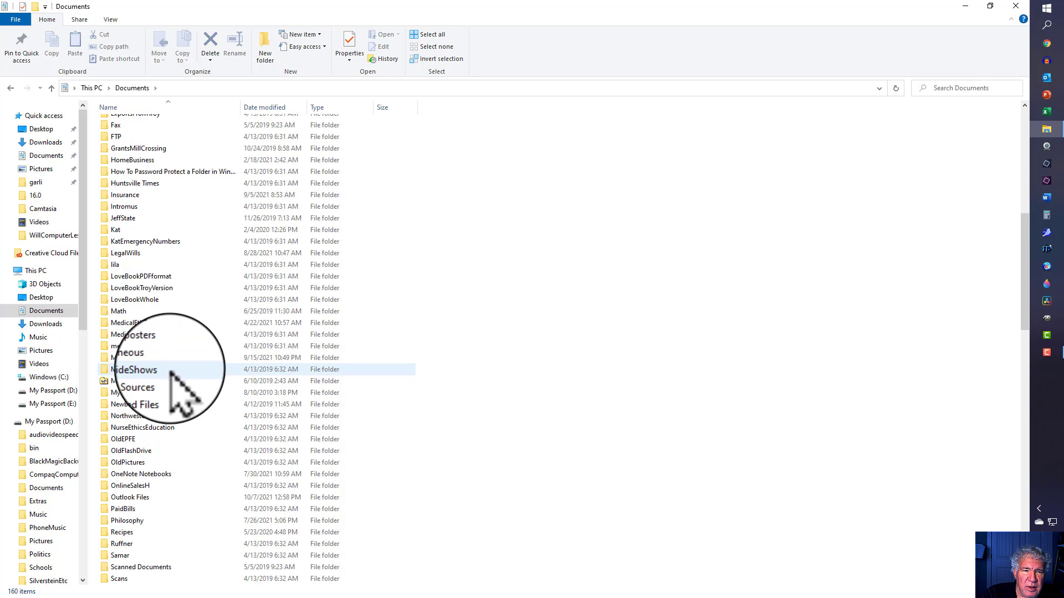
pyautogui.scroll(-3, 165, 387)
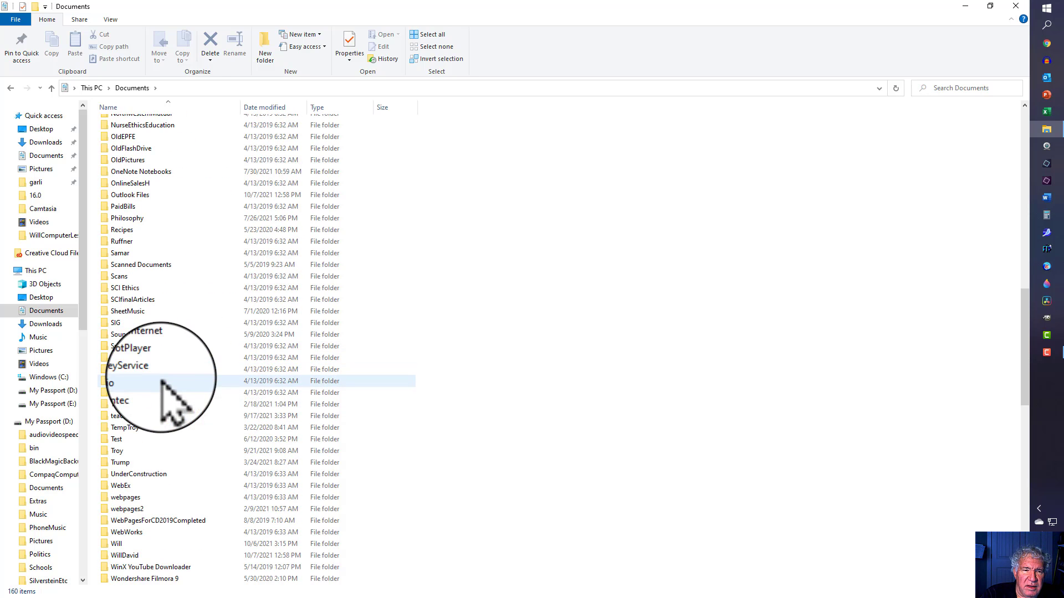
pyautogui.scroll(-1, 161, 381)
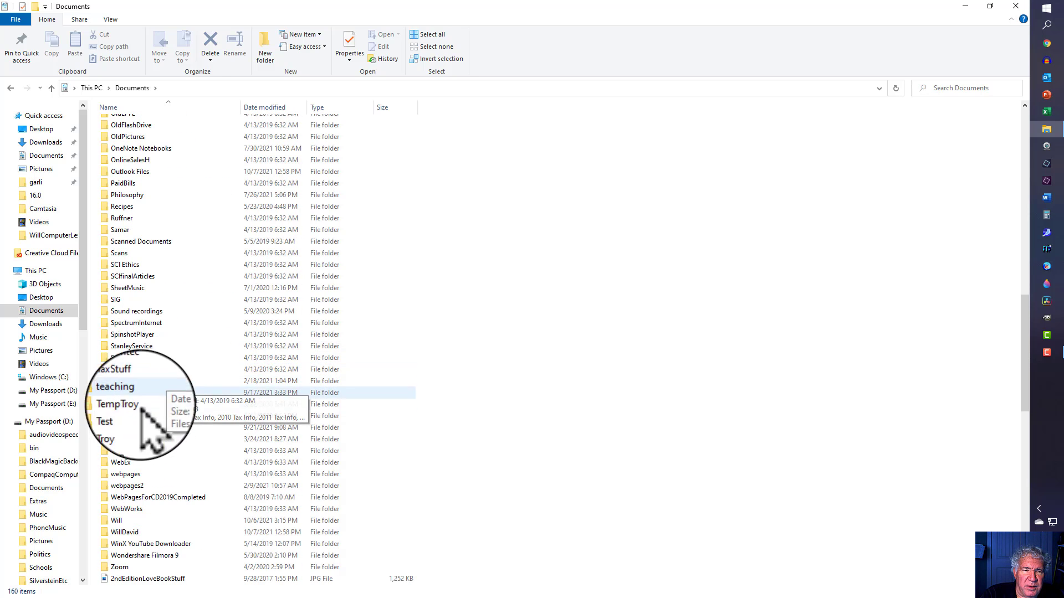
pyautogui.doubleClick(131, 533)
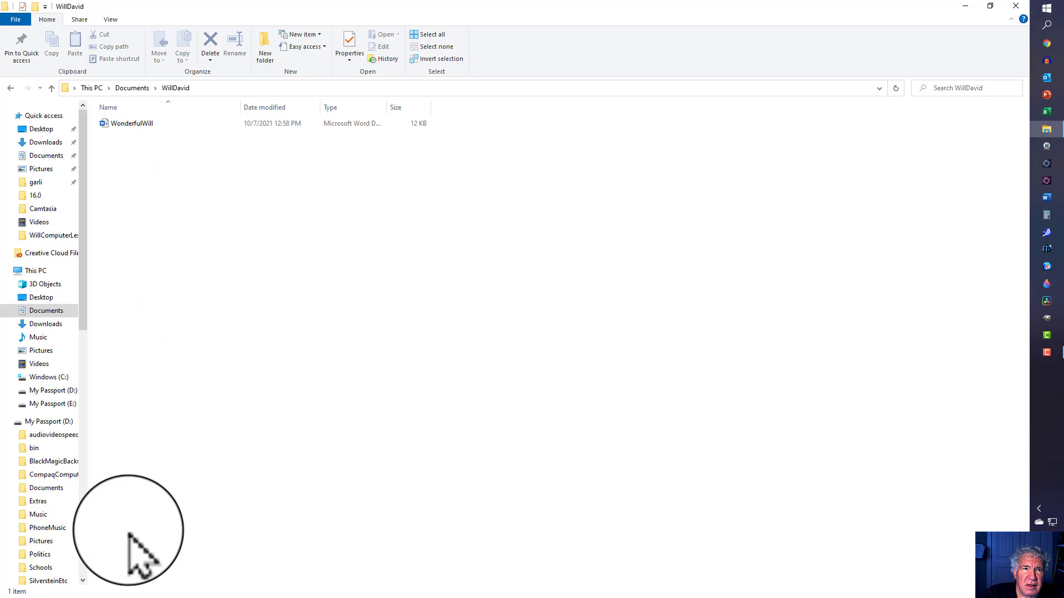
# - Open the WonderfulWill document from its folder to check its contents, and close both the document and the folder window
pyautogui.doubleClick(134, 124)
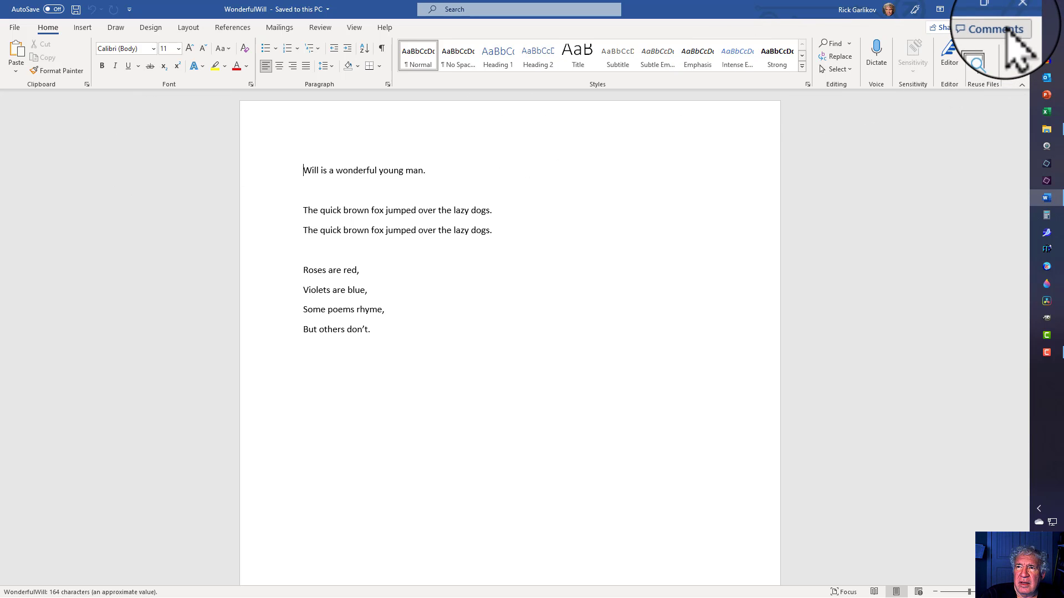
pyautogui.click(1019, 9)
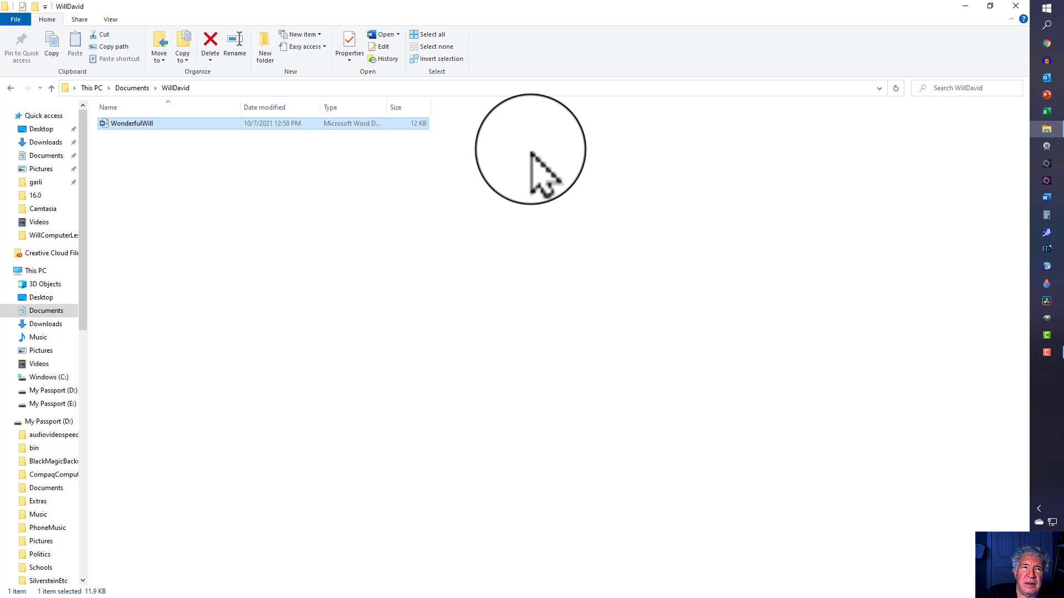
pyautogui.click(1017, 7)
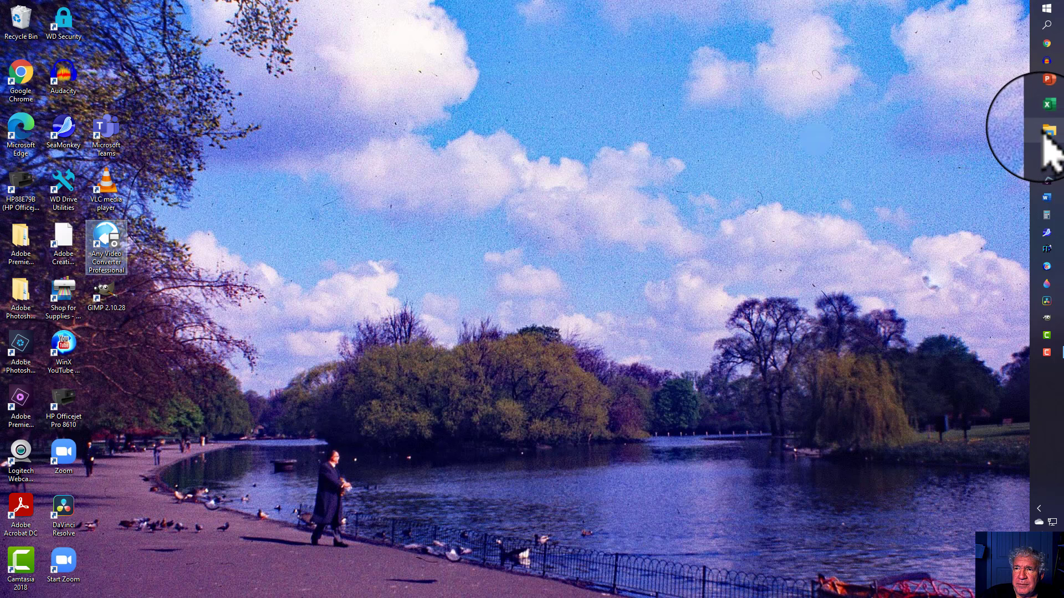
# - Reopen the WonderfulWill document from the recent files in File Explorer
pyautogui.click(1047, 131)
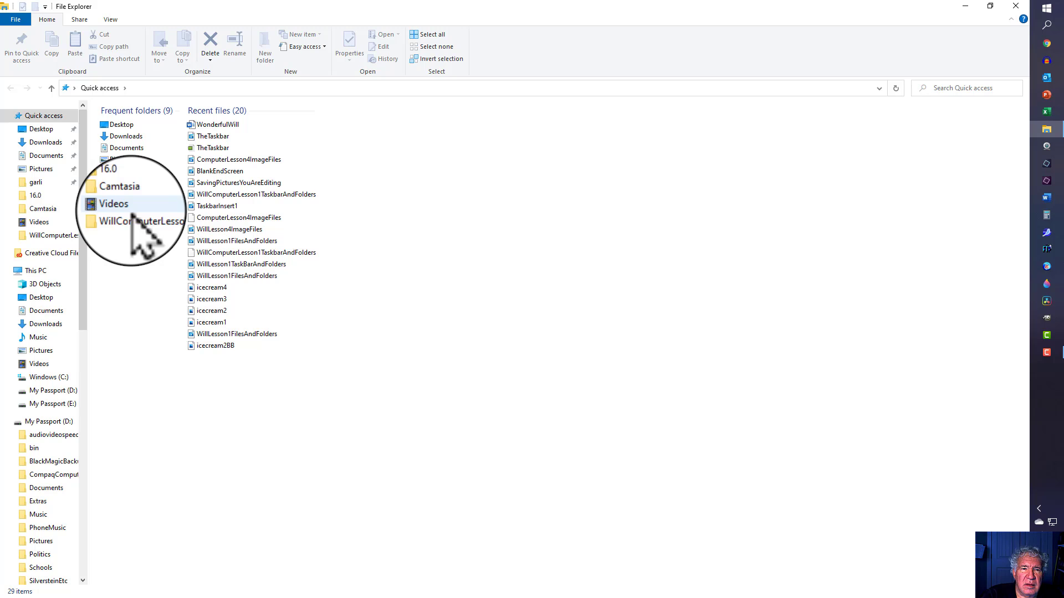
pyautogui.click(221, 113)
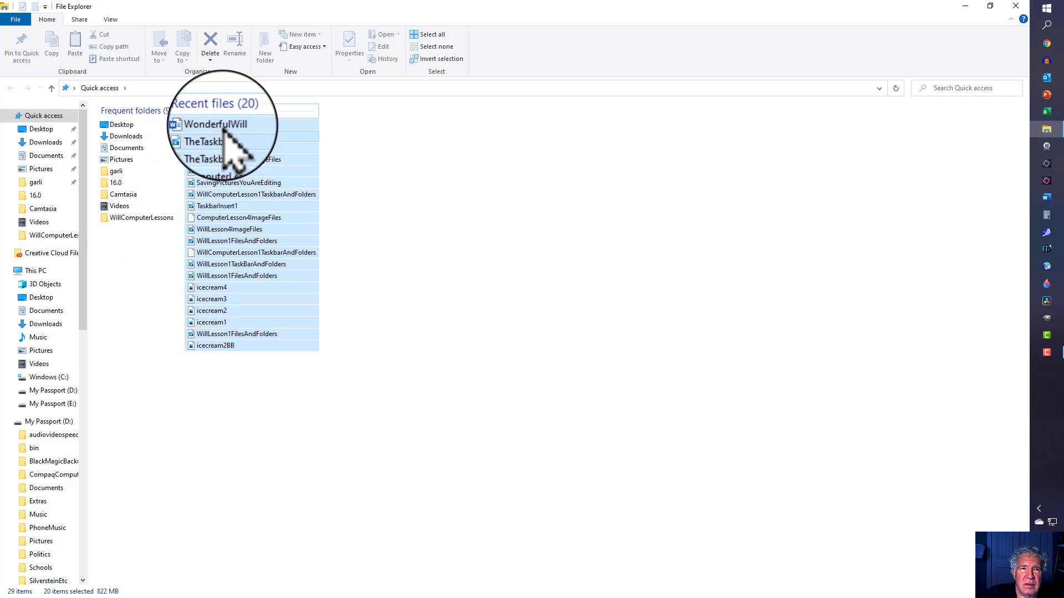
pyautogui.click(224, 126)
pyautogui.doubleClick(223, 126)
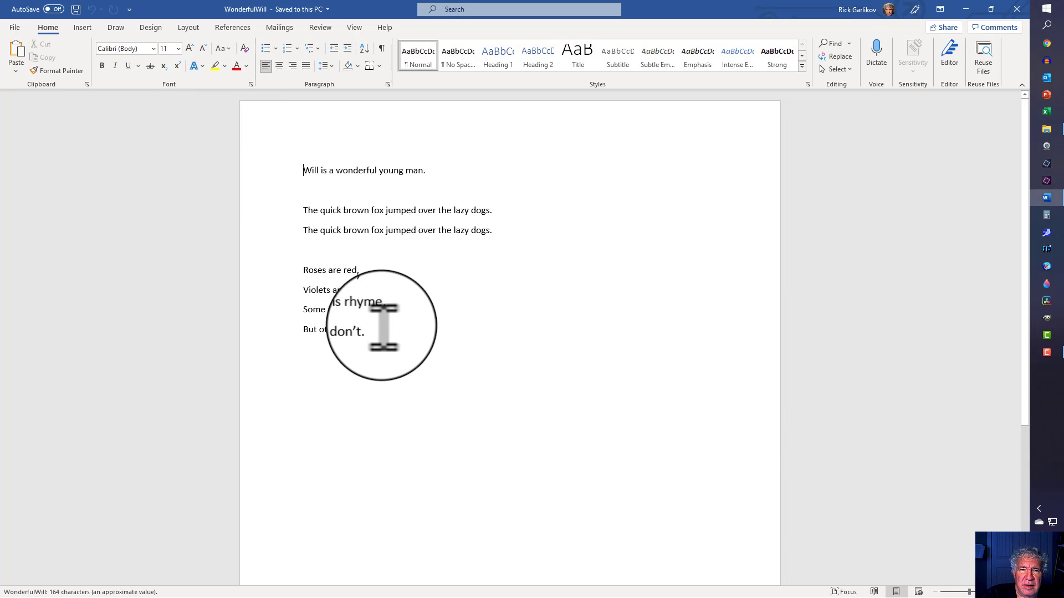
# - Make all four lines of the poem bold, from "Roses are red," through "But others don't."
pyautogui.click(396, 335)
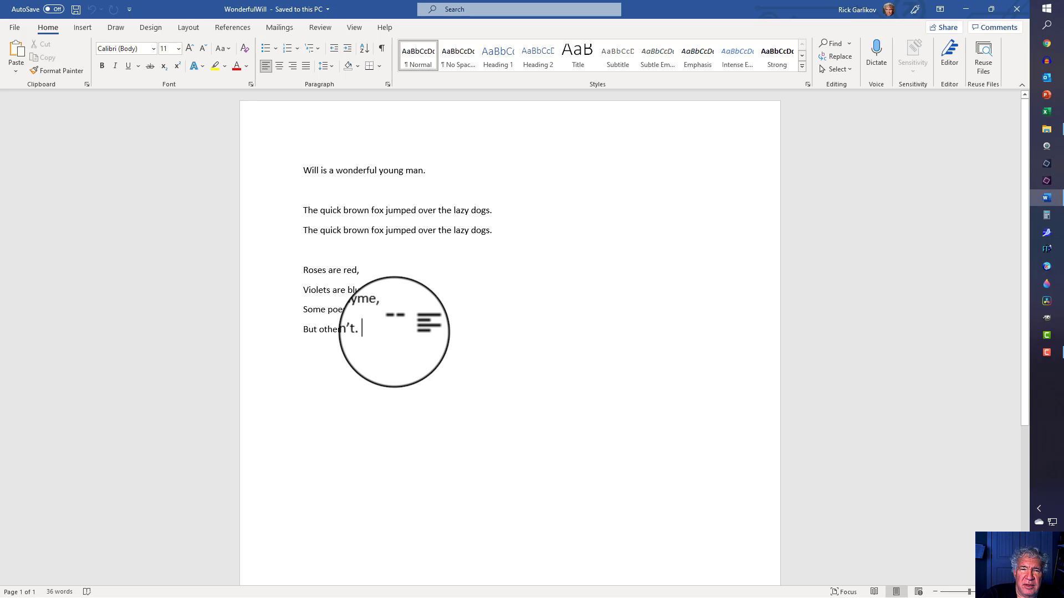
pyautogui.moveTo(394, 331); pyautogui.dragTo(285, 271)
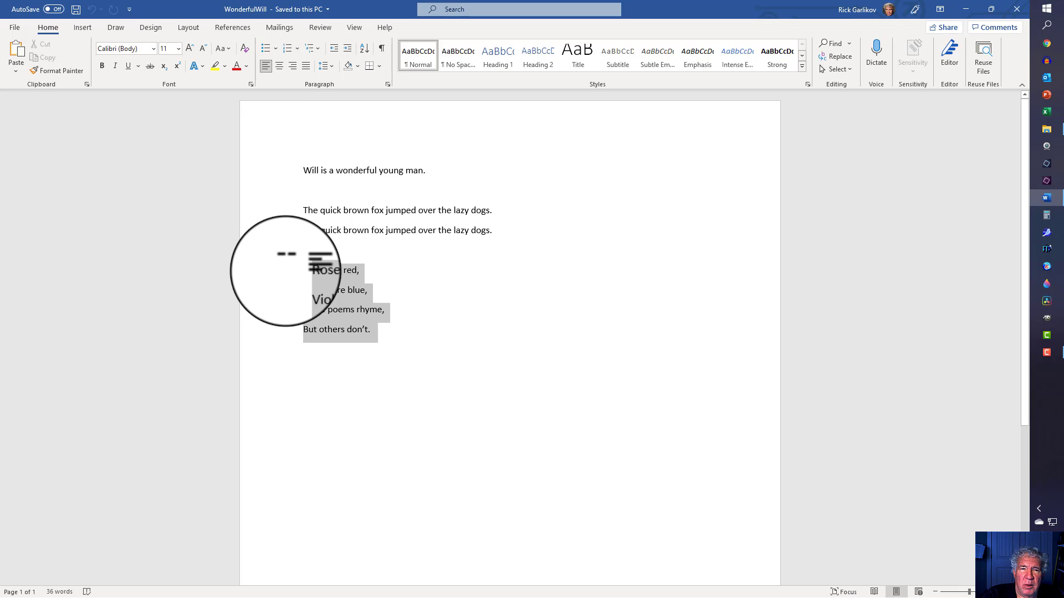
pyautogui.moveTo(286, 271); pyautogui.dragTo(284, 262)
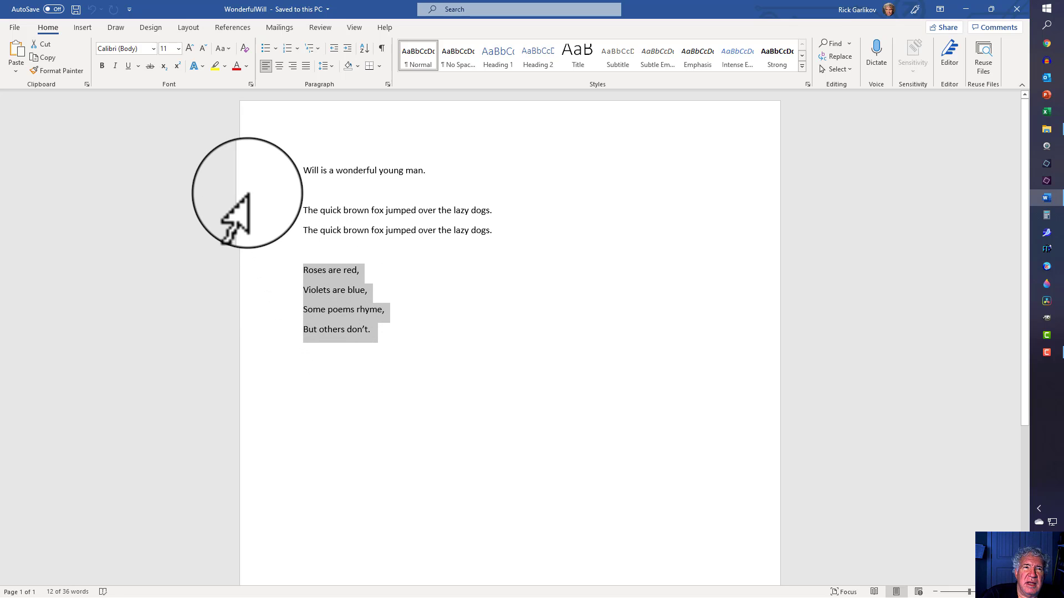
pyautogui.click(103, 64)
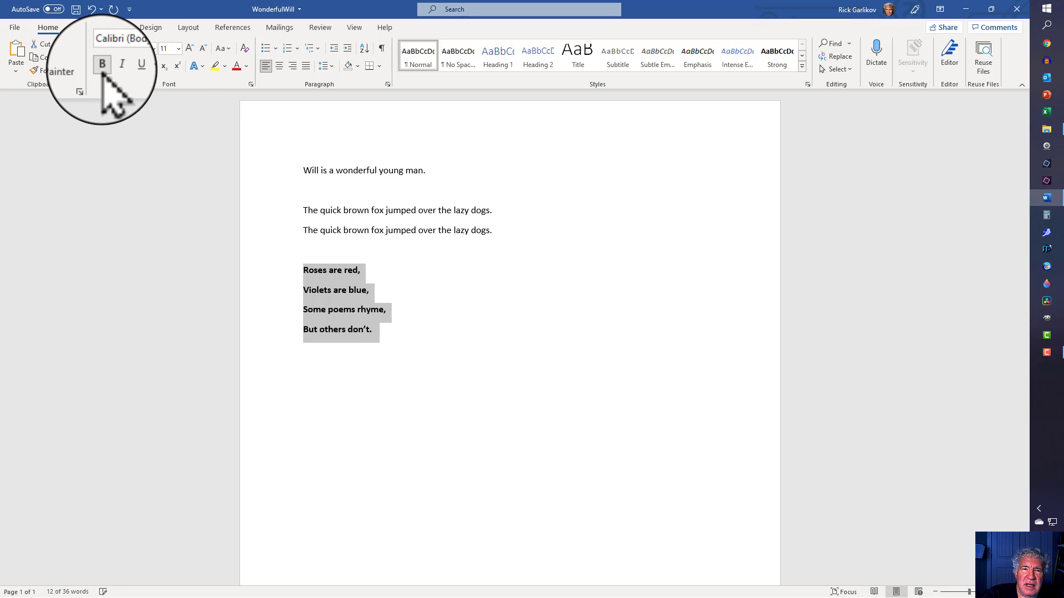
pyautogui.click(422, 271)
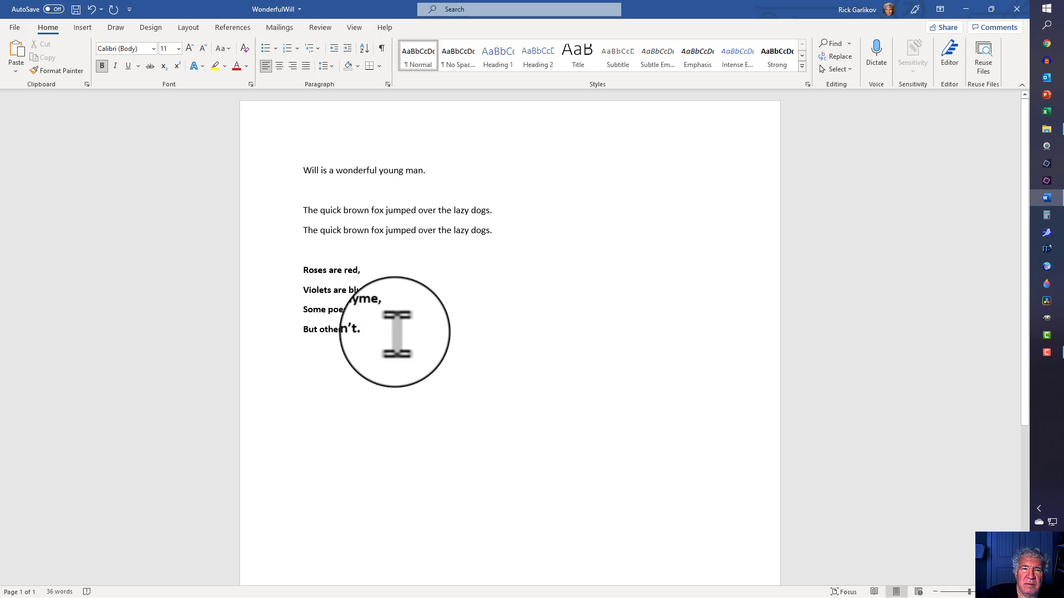
# - Color the poem line "Some poems rhyme," red and the line "Roses are red," dark blue
pyautogui.moveTo(397, 308); pyautogui.dragTo(277, 309)
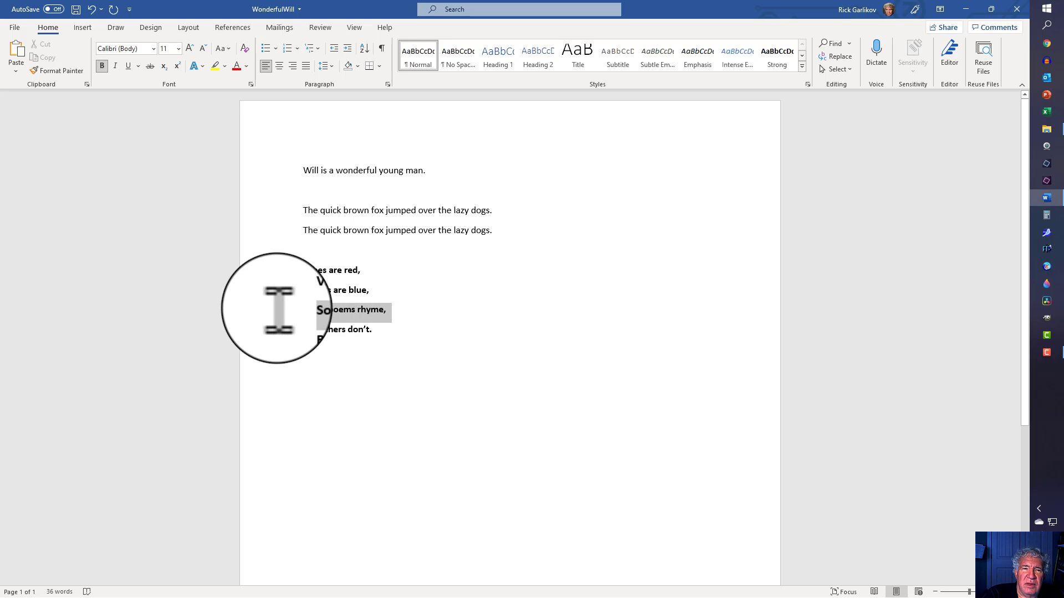
pyautogui.click(237, 66)
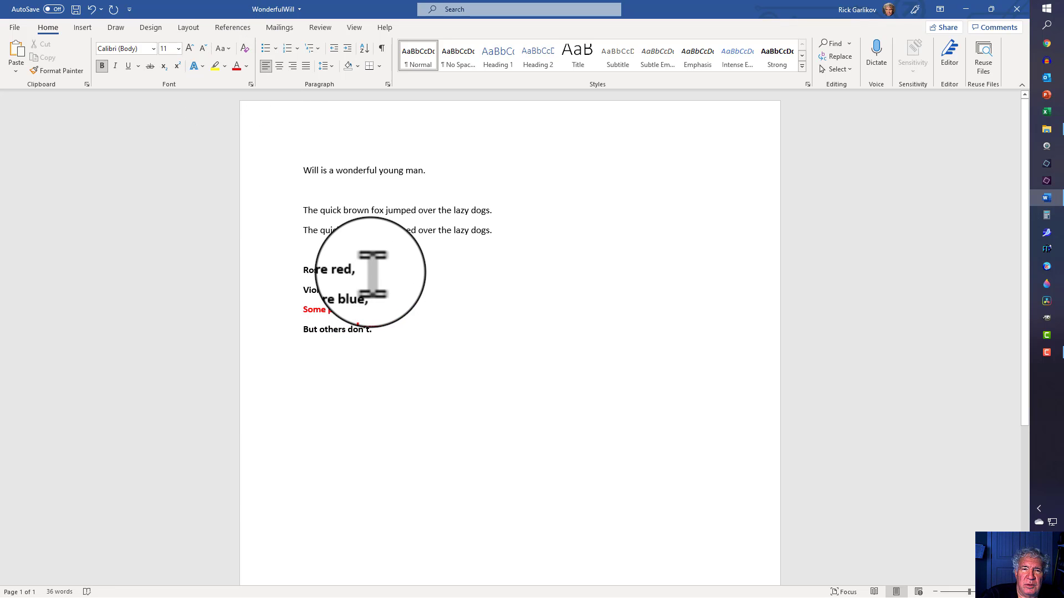
pyautogui.click(294, 270)
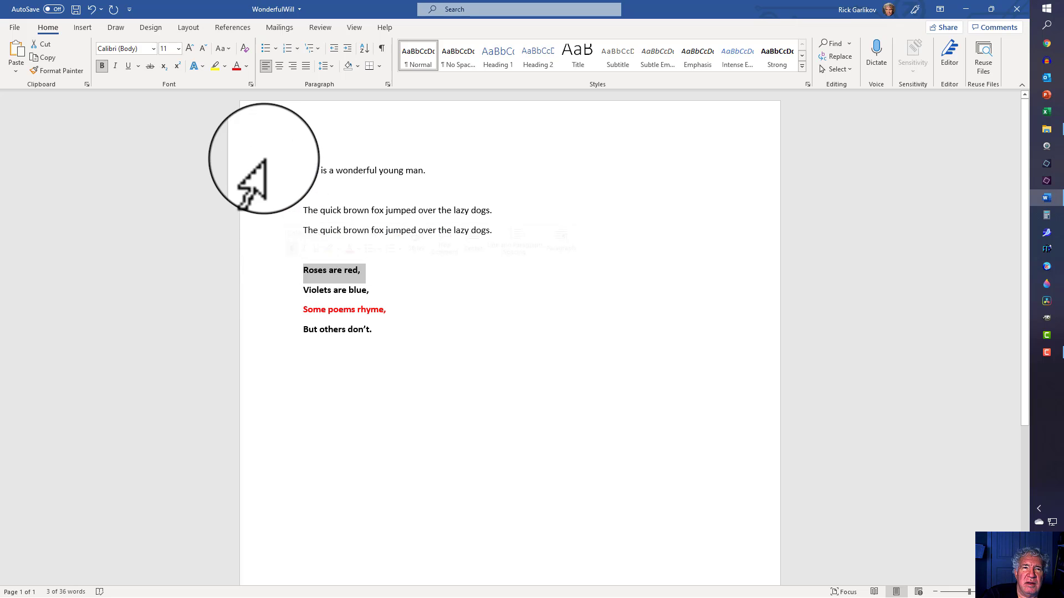
pyautogui.click(246, 66)
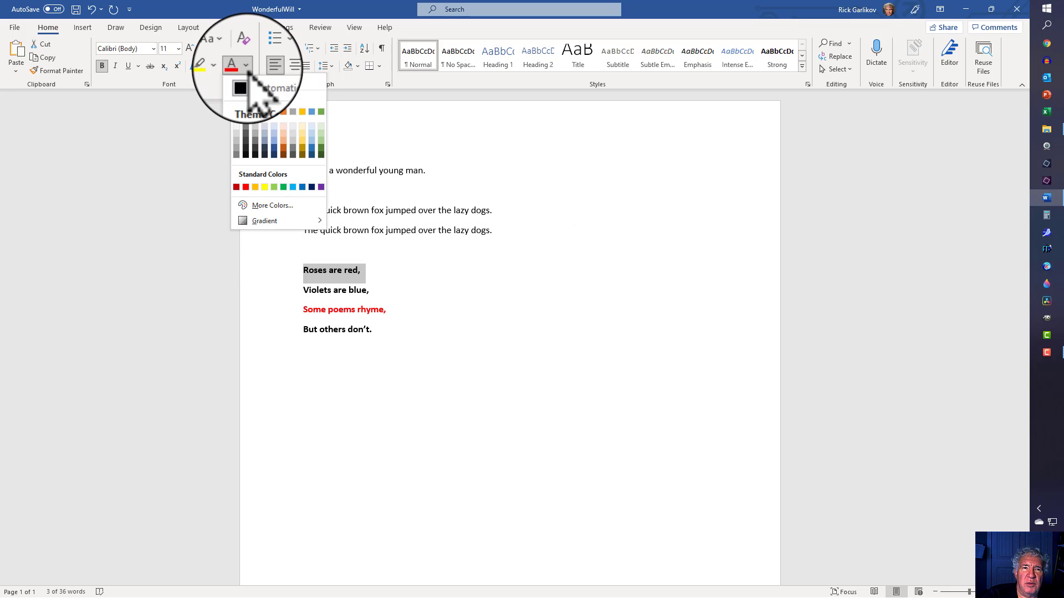
pyautogui.click(274, 147)
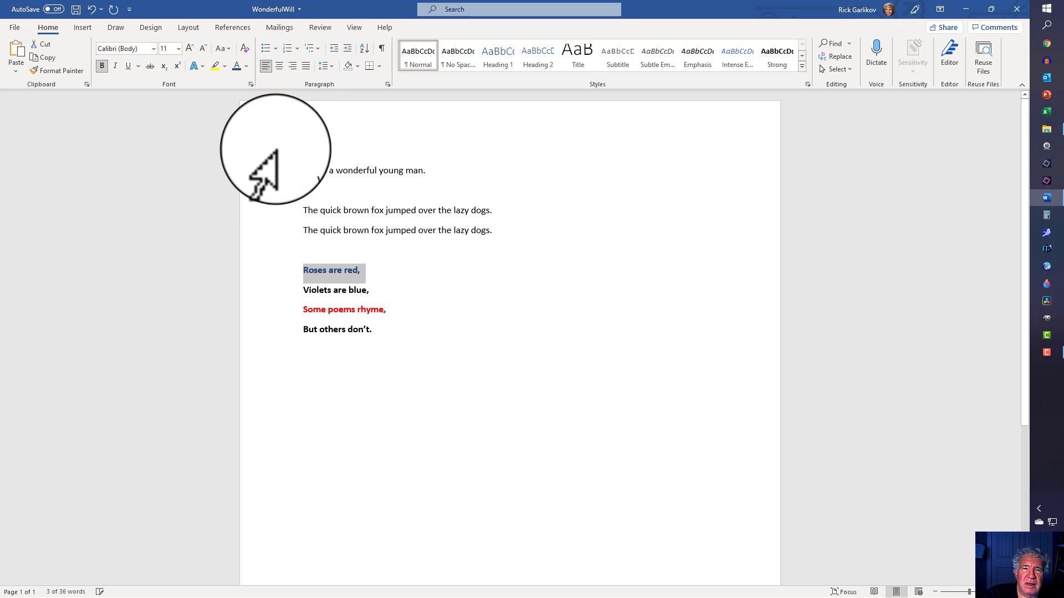
pyautogui.click(396, 269)
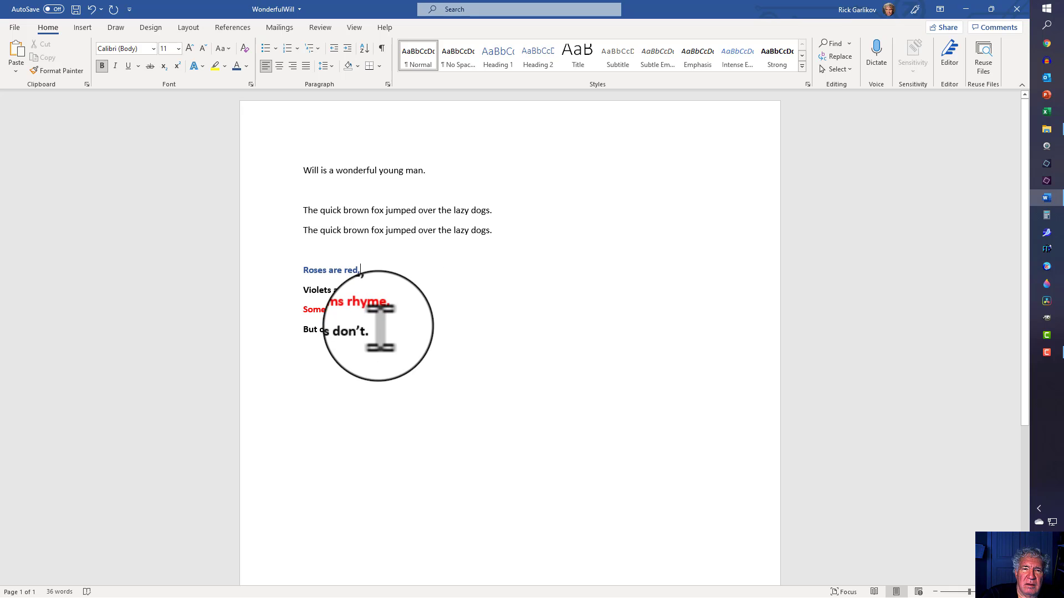
# - Change the font color of the poem's last line, "But others don't.", to the standard purple
pyautogui.moveTo(381, 332); pyautogui.dragTo(281, 328)
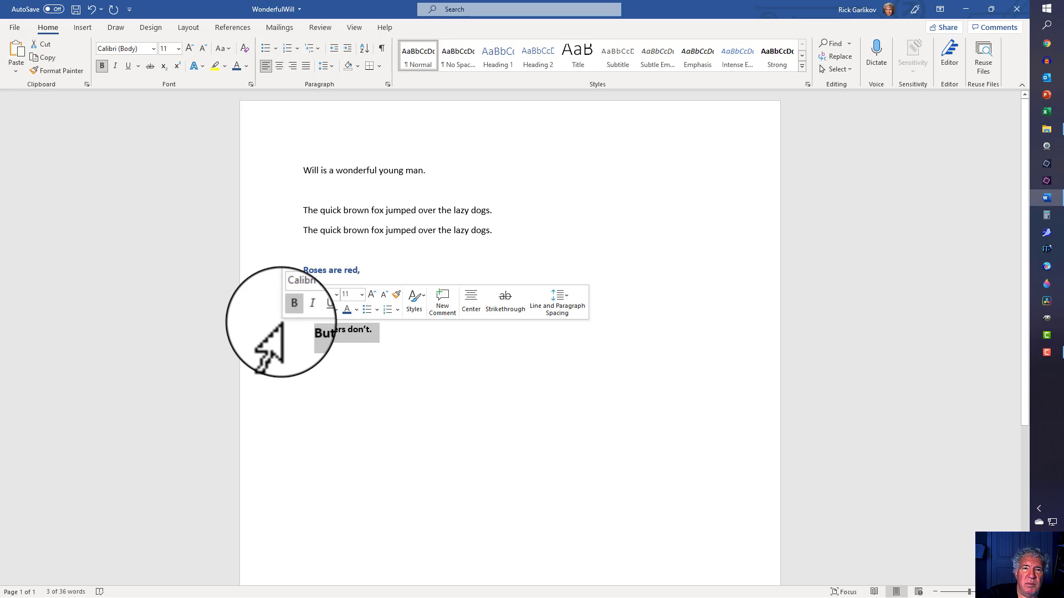
pyautogui.click(246, 66)
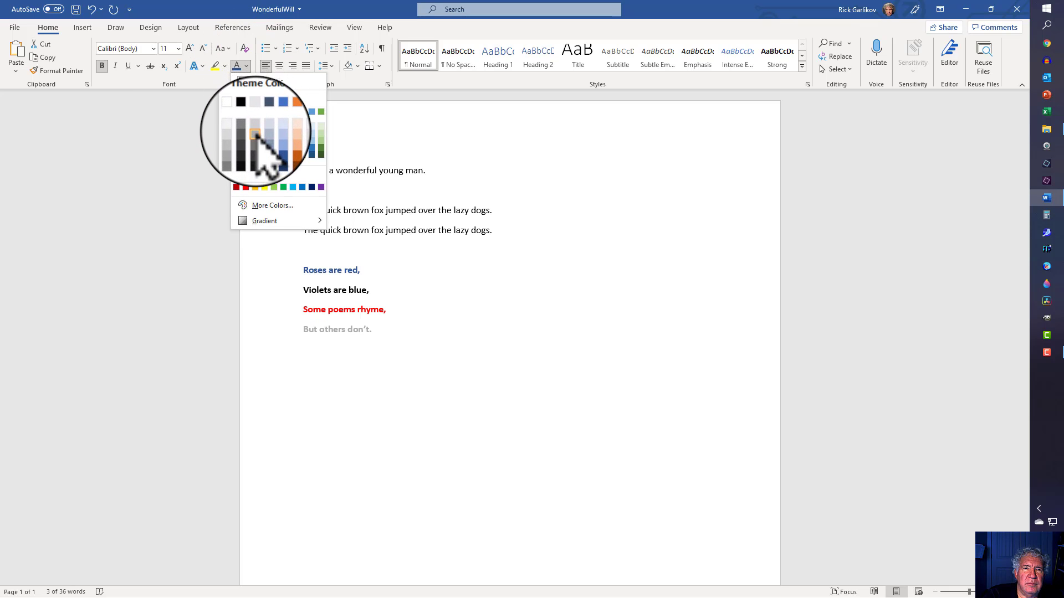
pyautogui.click(321, 187)
pyautogui.click(388, 321)
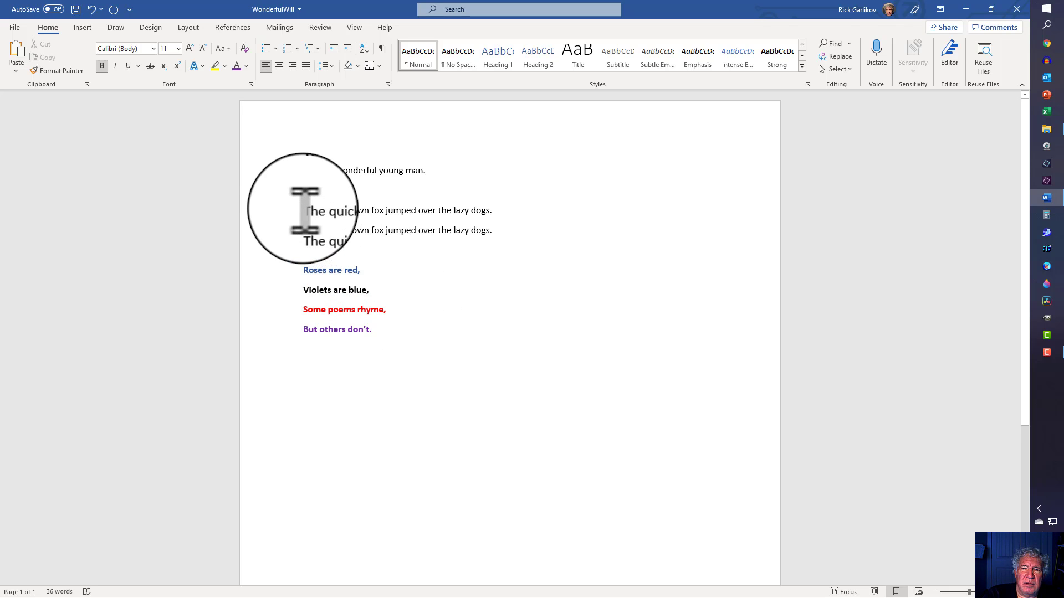
# - Italicize the words "brown fox" in the second "The quick brown fox" sentence
pyautogui.moveTo(305, 211); pyautogui.dragTo(502, 211)
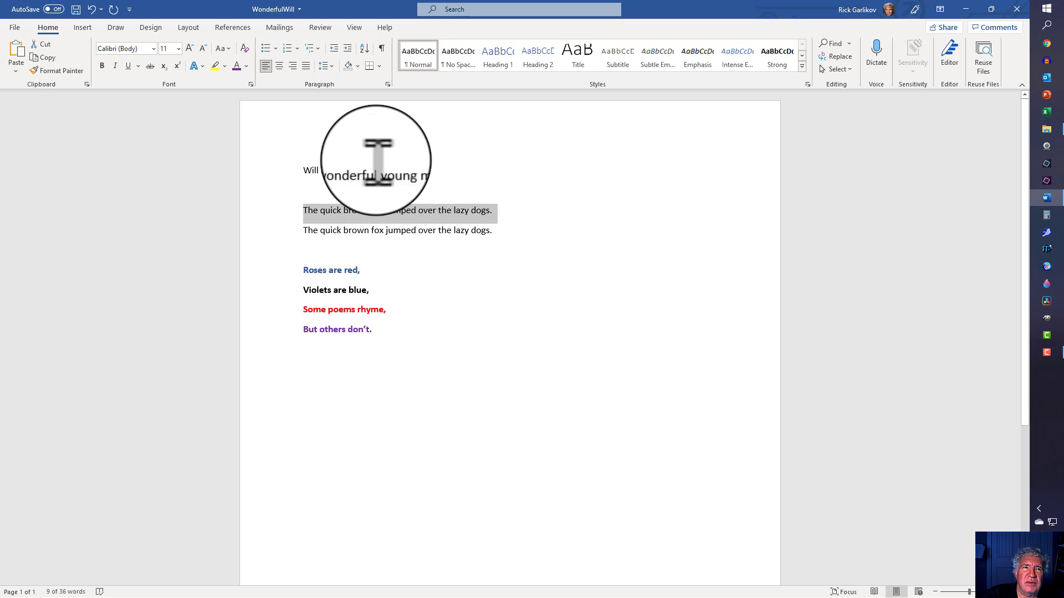
pyautogui.click(375, 230)
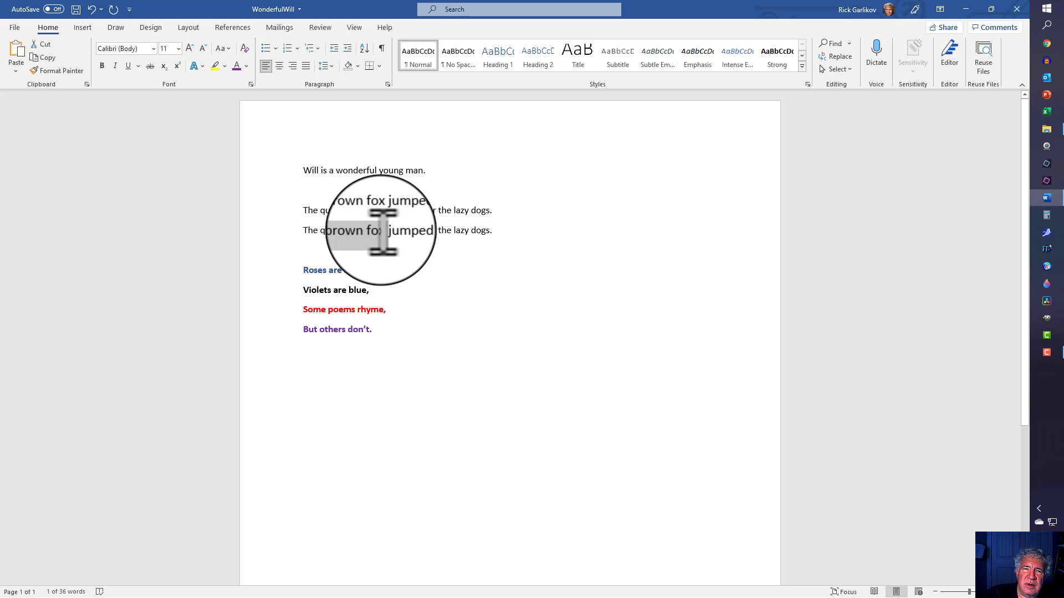
pyautogui.moveTo(381, 230); pyautogui.dragTo(385, 230)
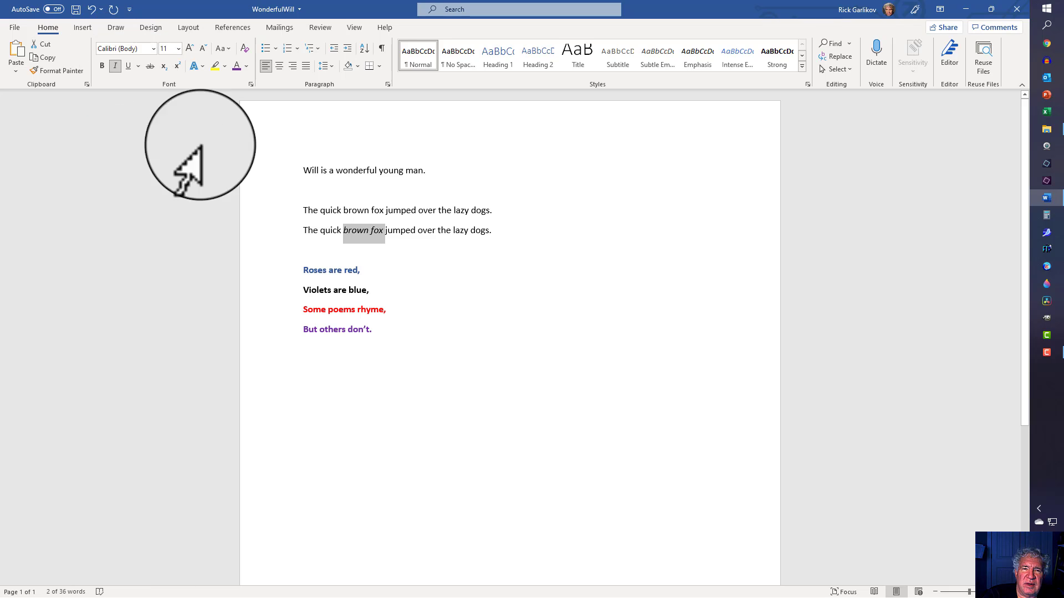
# - Make the word "young" in the sentence "Will is a wonderful young man." bold and underlined
pyautogui.click(408, 248)
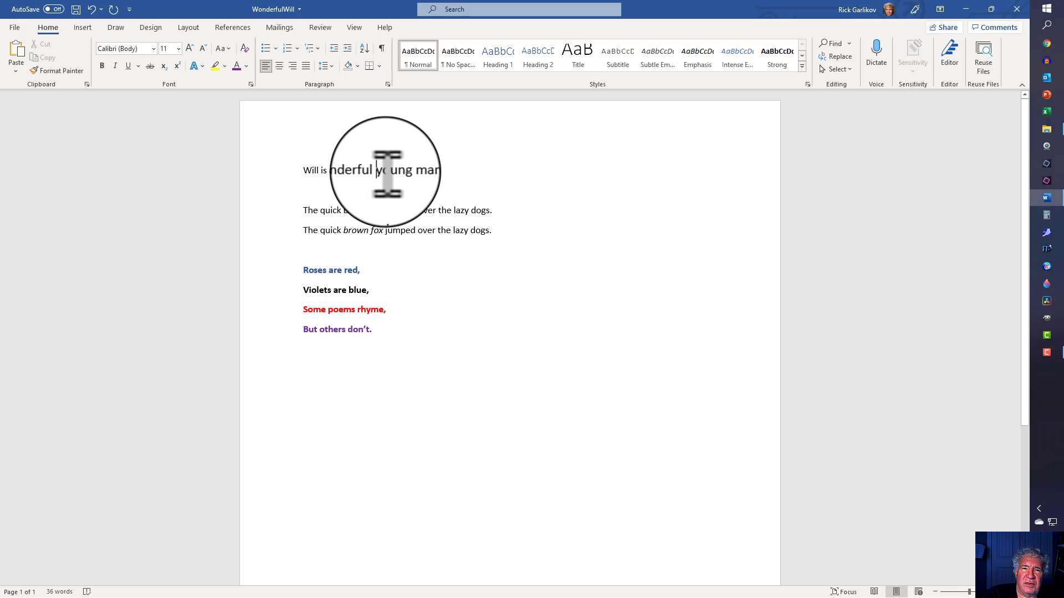
pyautogui.moveTo(385, 172); pyautogui.dragTo(402, 172)
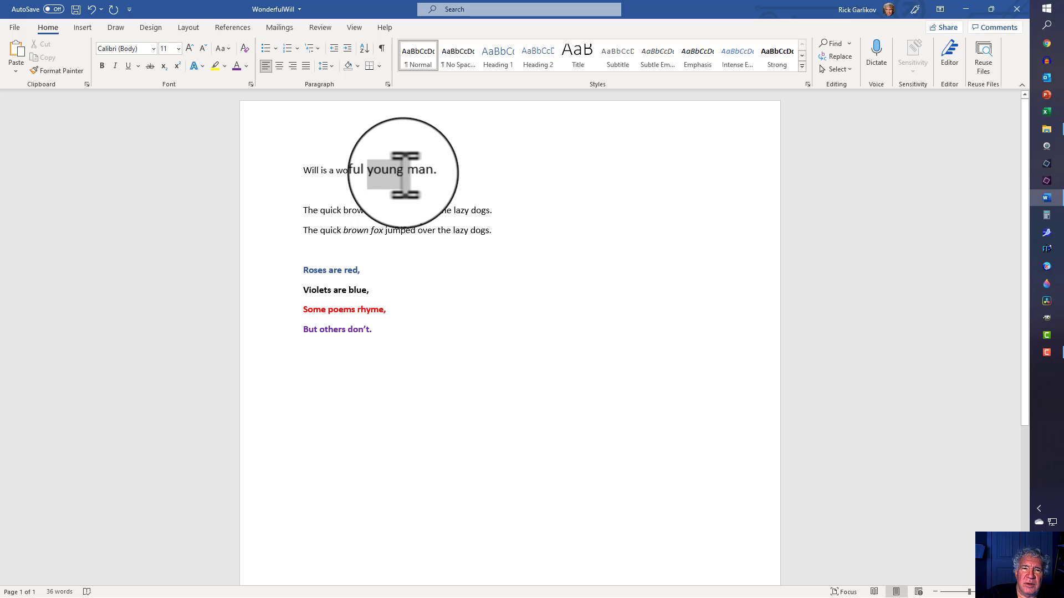
pyautogui.click(101, 67)
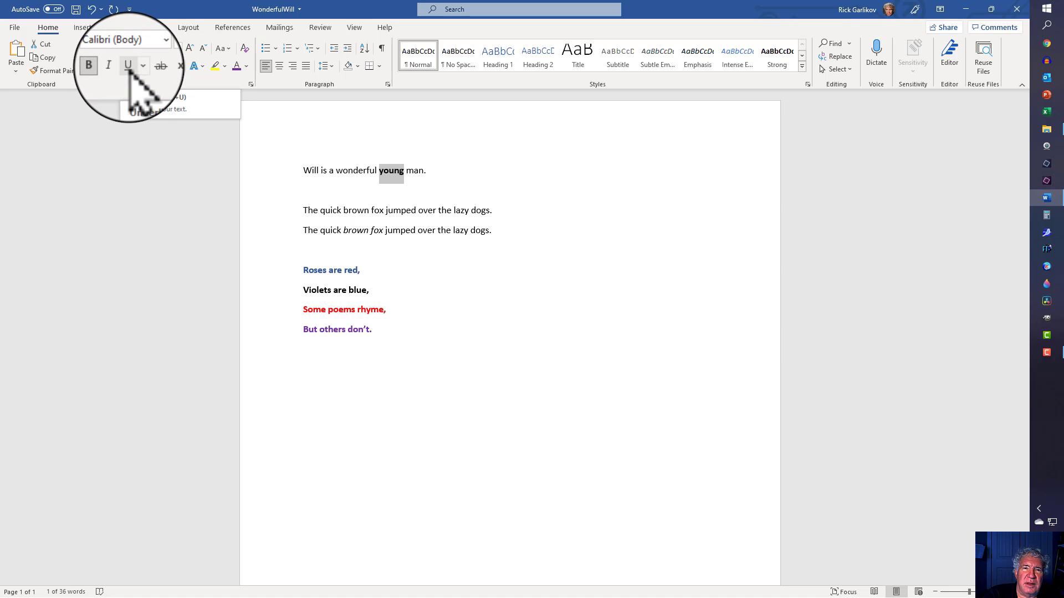
pyautogui.click(128, 66)
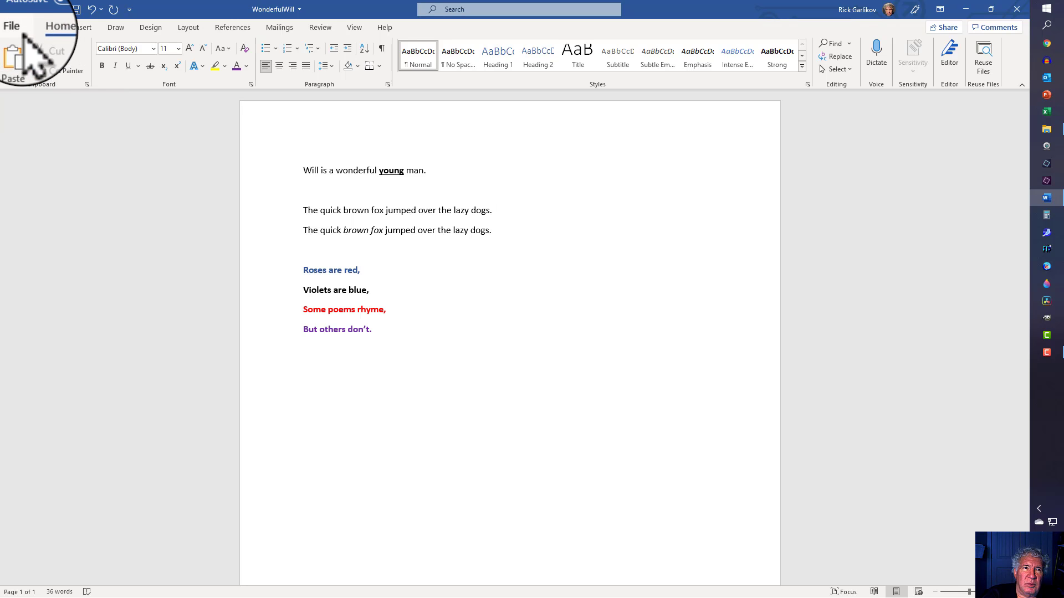
# - Save a copy of the formatted document as WonderfulWillBoldItalicsEtc in the WillDavid folder
pyautogui.click(14, 28)
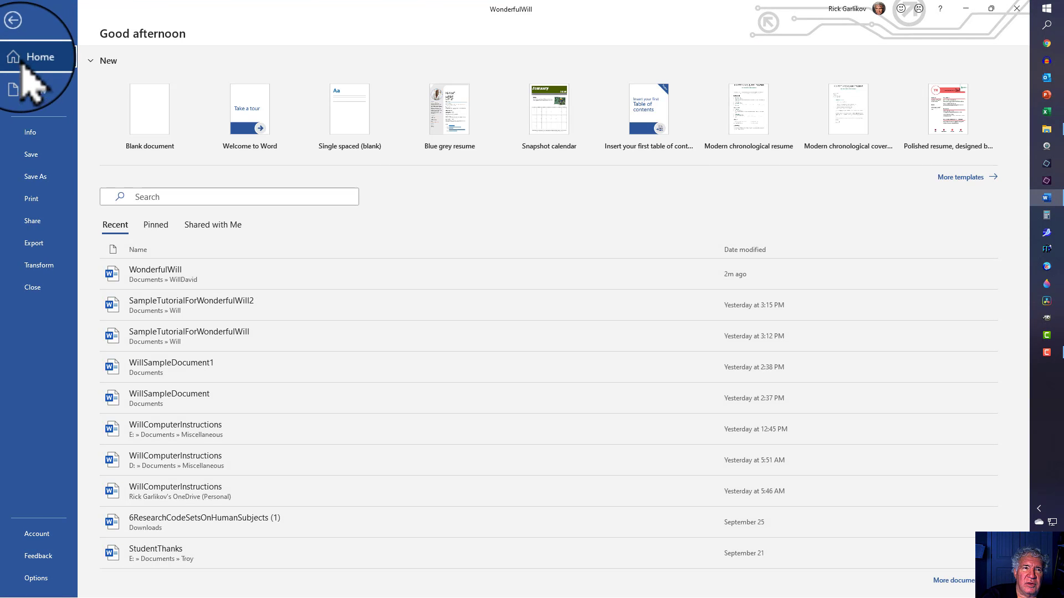
pyautogui.click(37, 178)
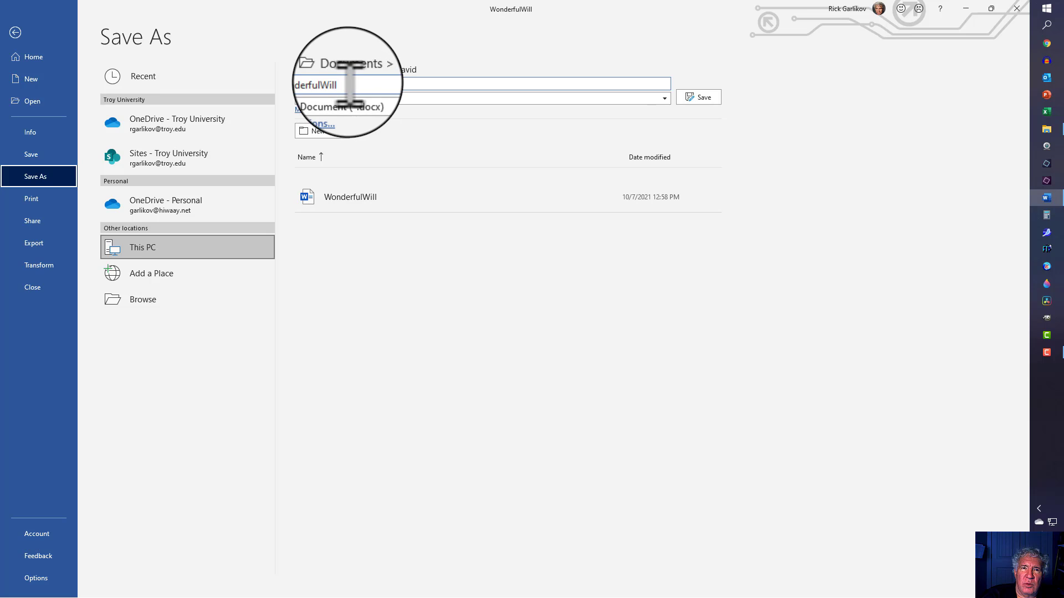
pyautogui.click(349, 84)
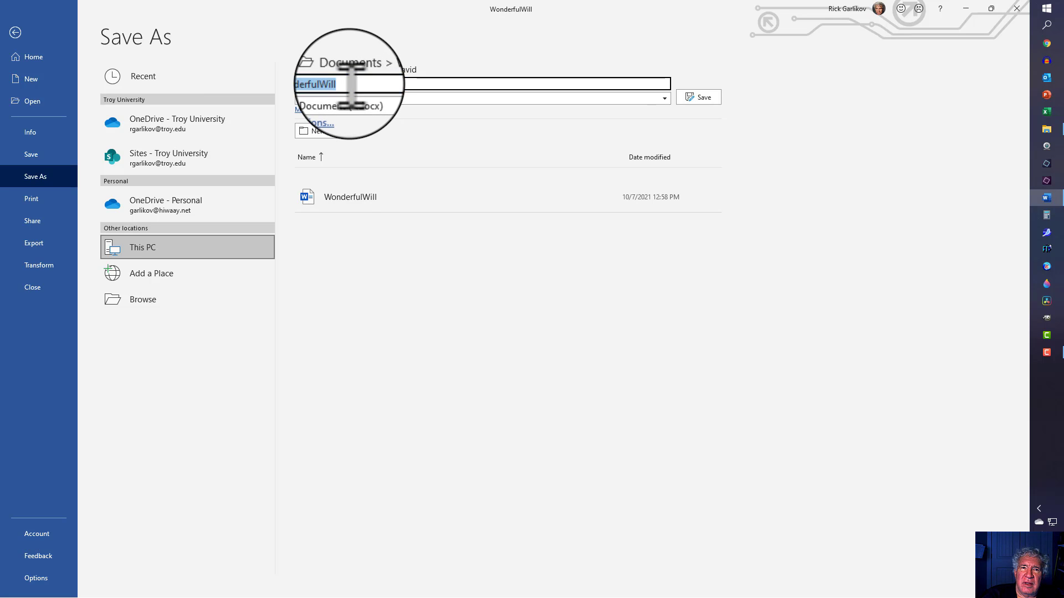
pyautogui.click(351, 85)
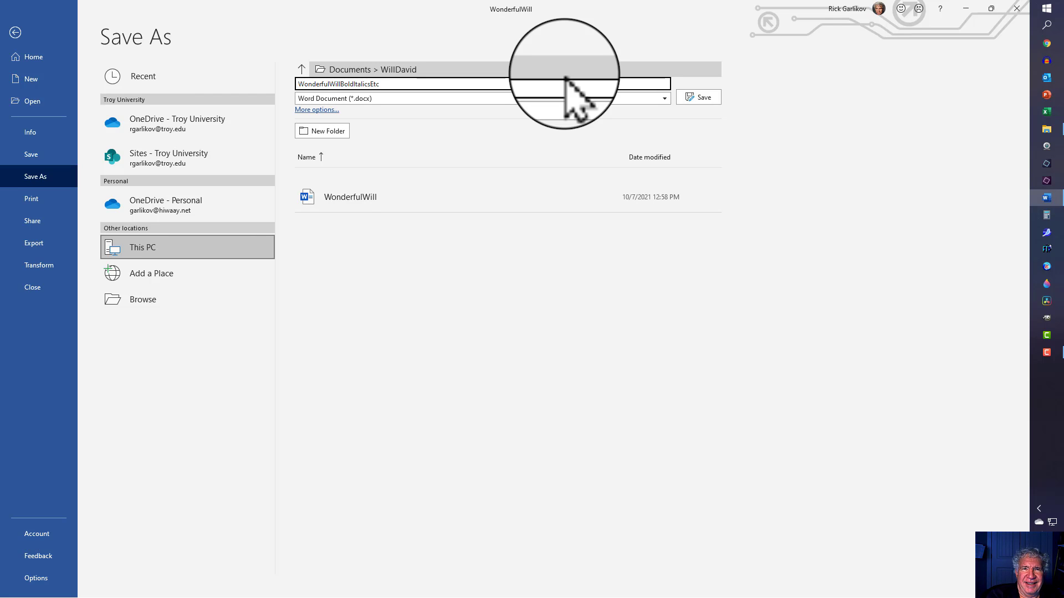
pyautogui.click(703, 98)
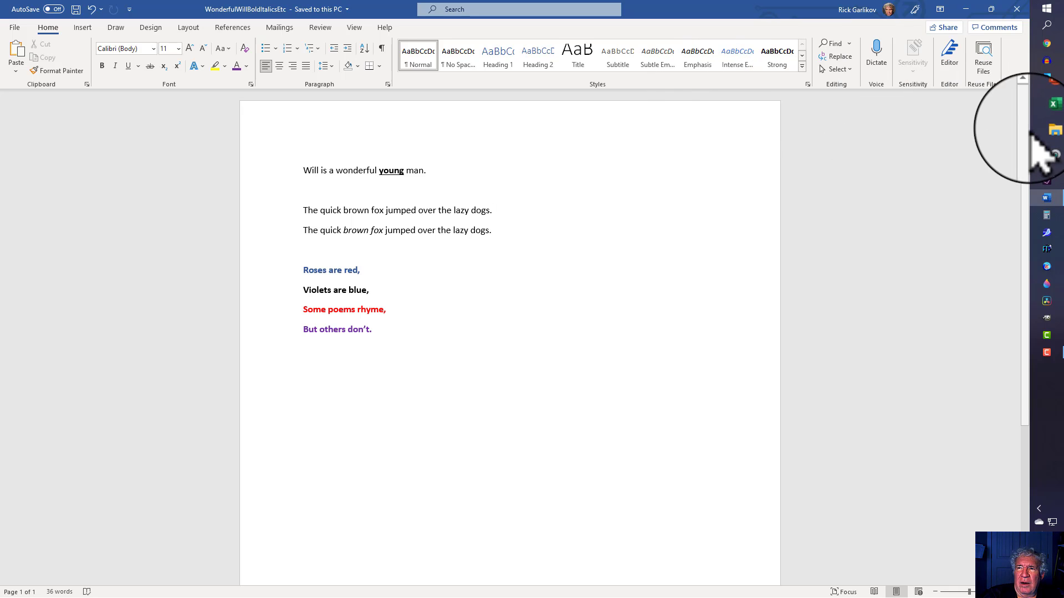
# - Switch to File Explorer and open the original WonderfulWill document from the WillDavid folder
pyautogui.click(1047, 130)
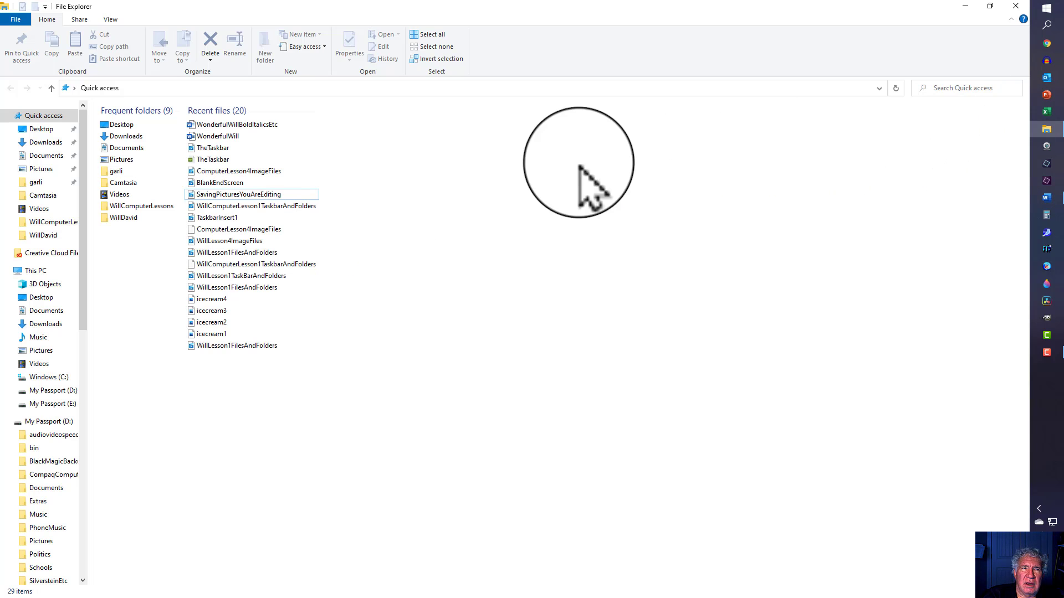
pyautogui.doubleClick(136, 218)
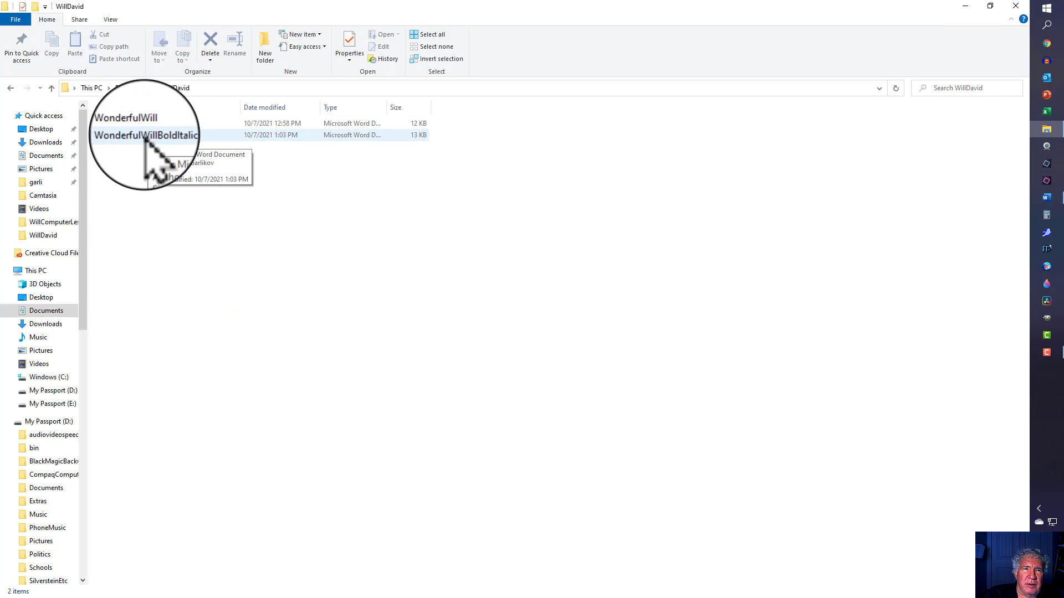
pyautogui.doubleClick(145, 123)
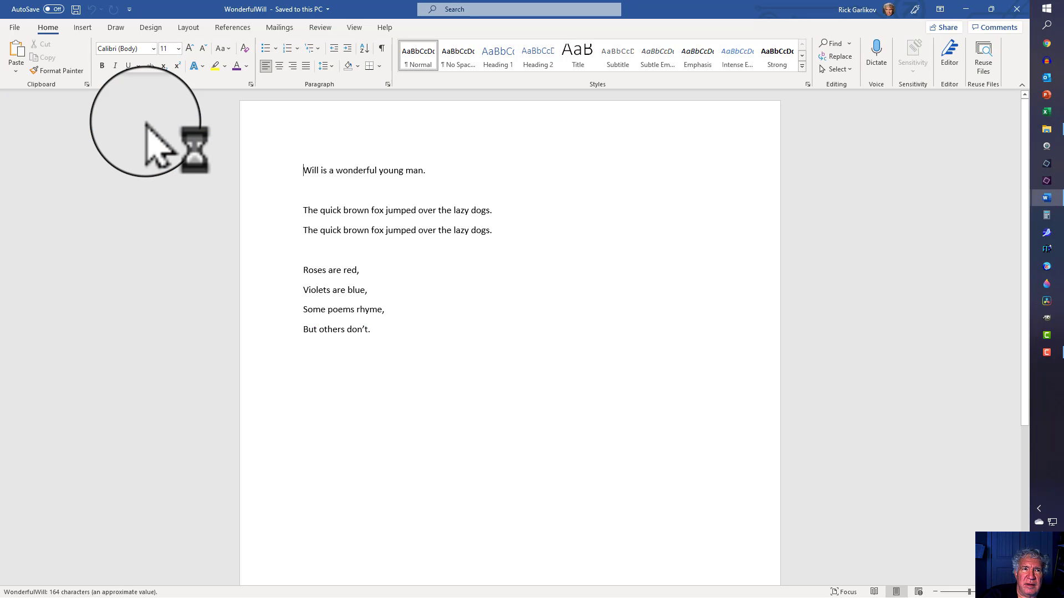
# - Close both open Word documents, and reopen WonderfulWillBoldItalicsEtc from the WillDavid folder to check its formatting before closing it
pyautogui.click(1020, 9)
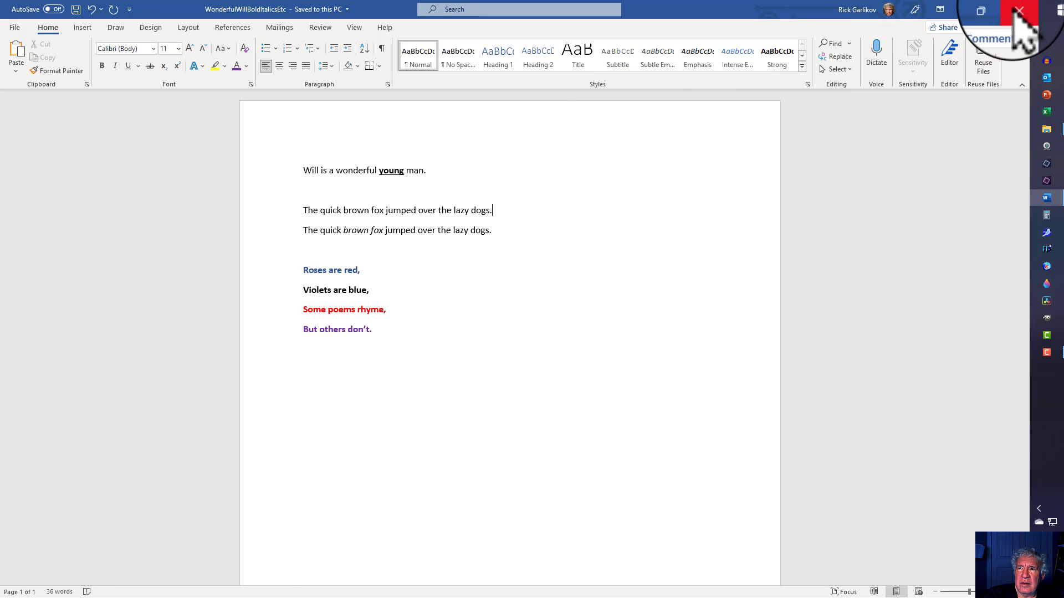
pyautogui.click(1019, 9)
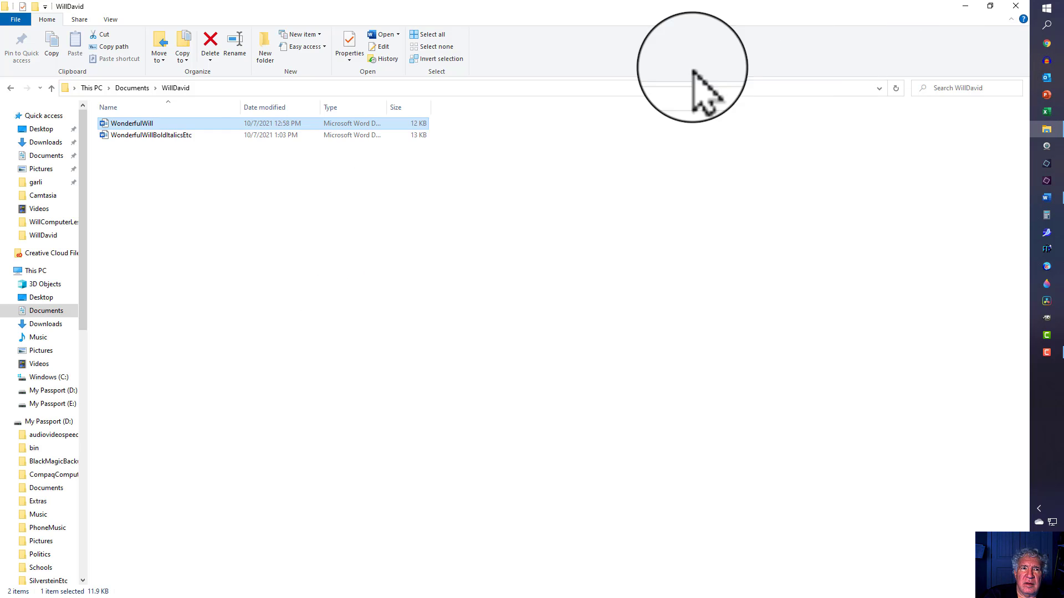
pyautogui.doubleClick(142, 137)
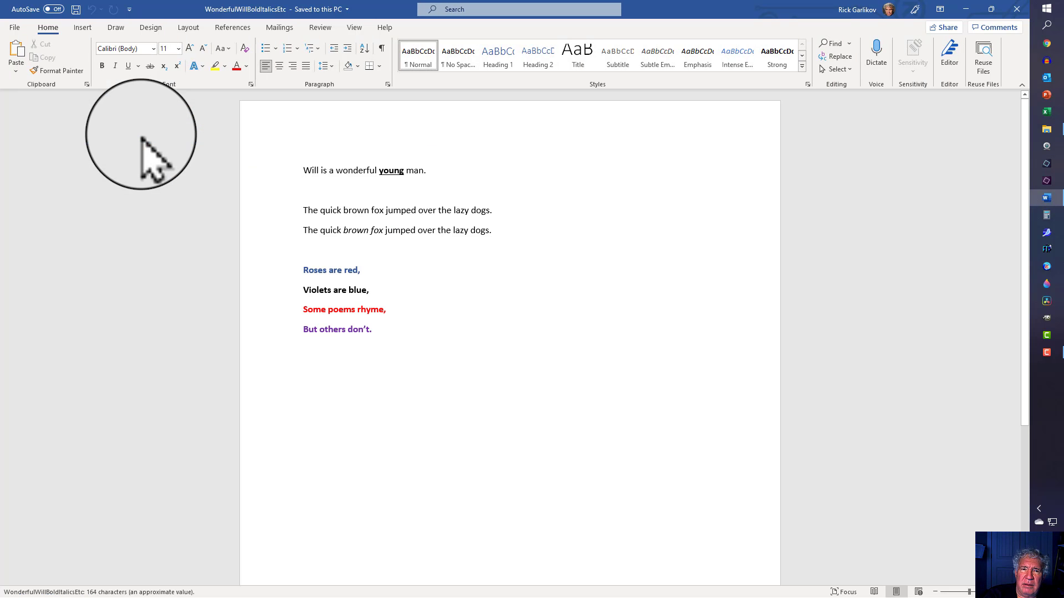
pyautogui.click(1019, 10)
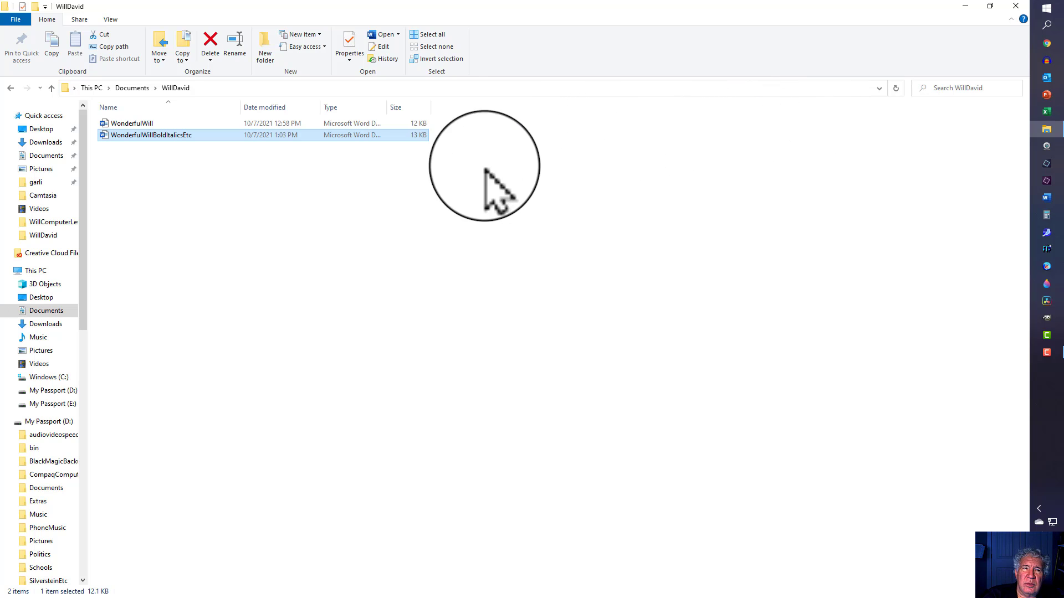
# - Create a new folder named School inside the WillDavid folder
pyautogui.click(53, 236)
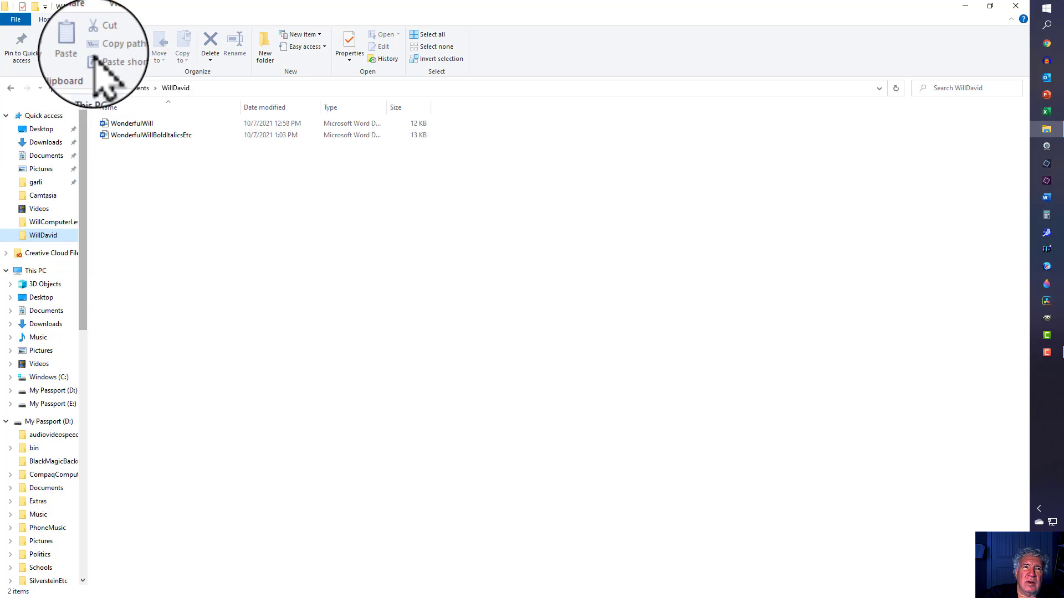
pyautogui.click(35, 7)
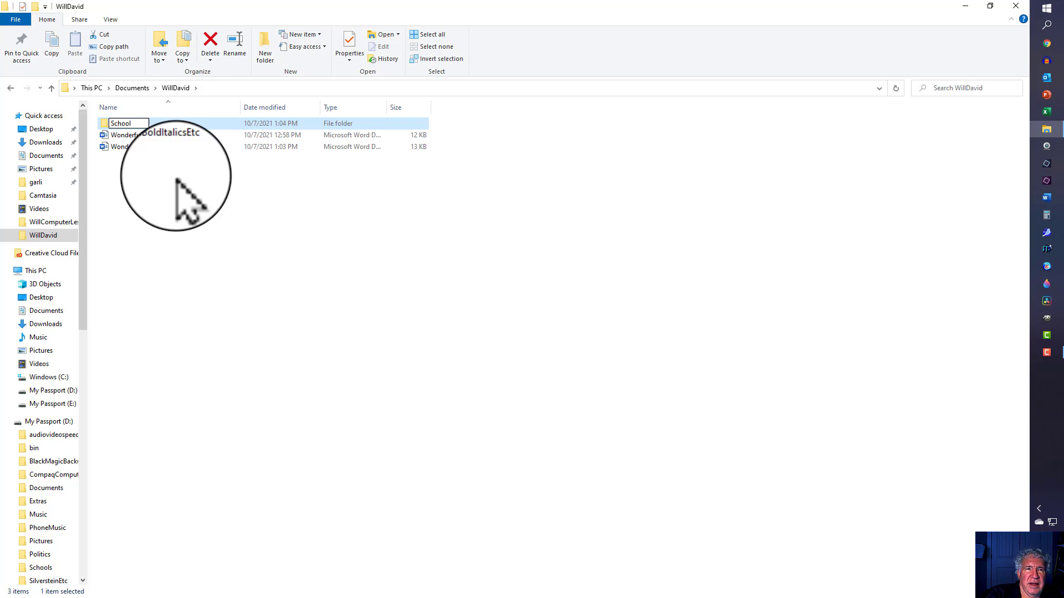
pyautogui.press('Return')
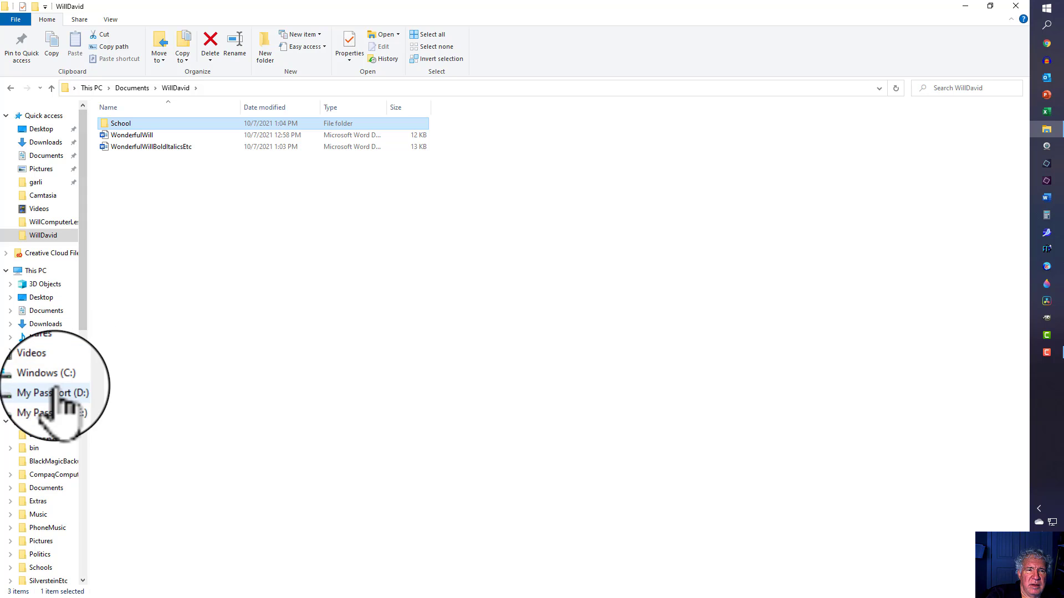
# - Create a second folder named Sports inside WillDavid, and look inside it before returning to WillDavid
pyautogui.click(56, 239)
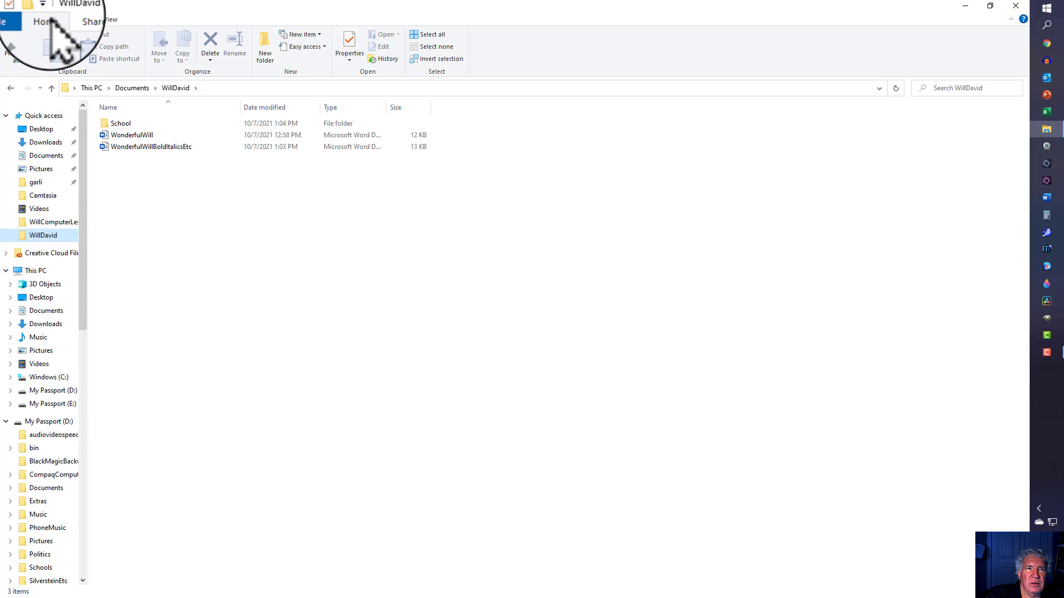
pyautogui.click(34, 6)
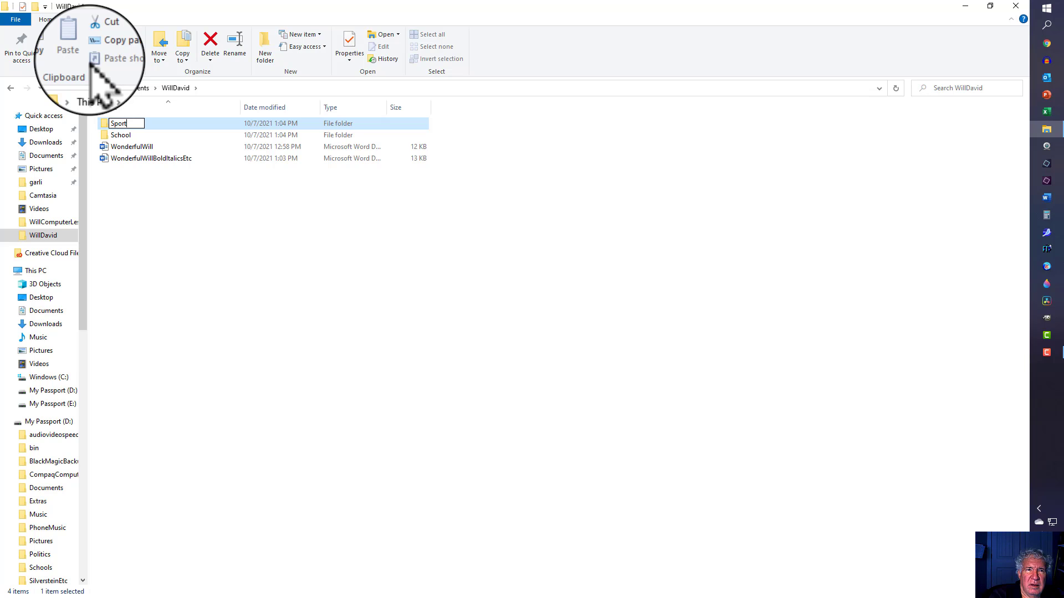
pyautogui.write('Sports')
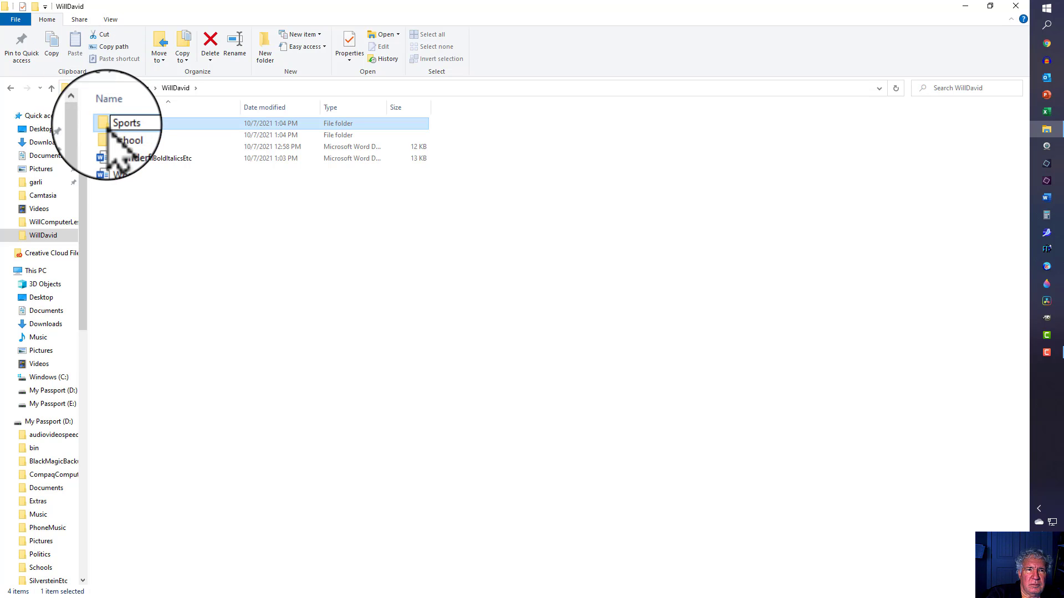
pyautogui.press('Return')
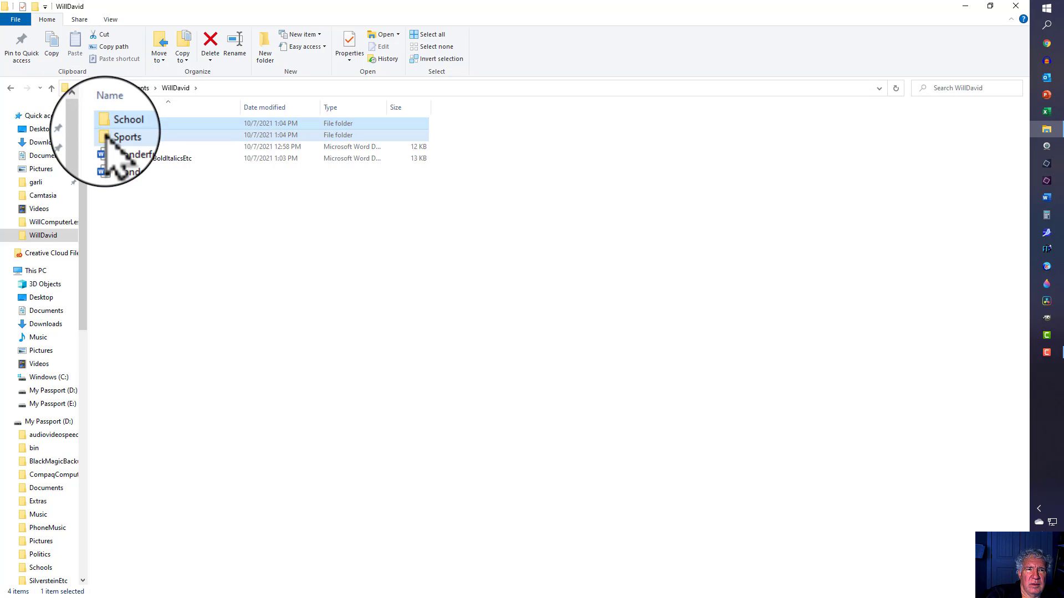
pyautogui.doubleClick(105, 135)
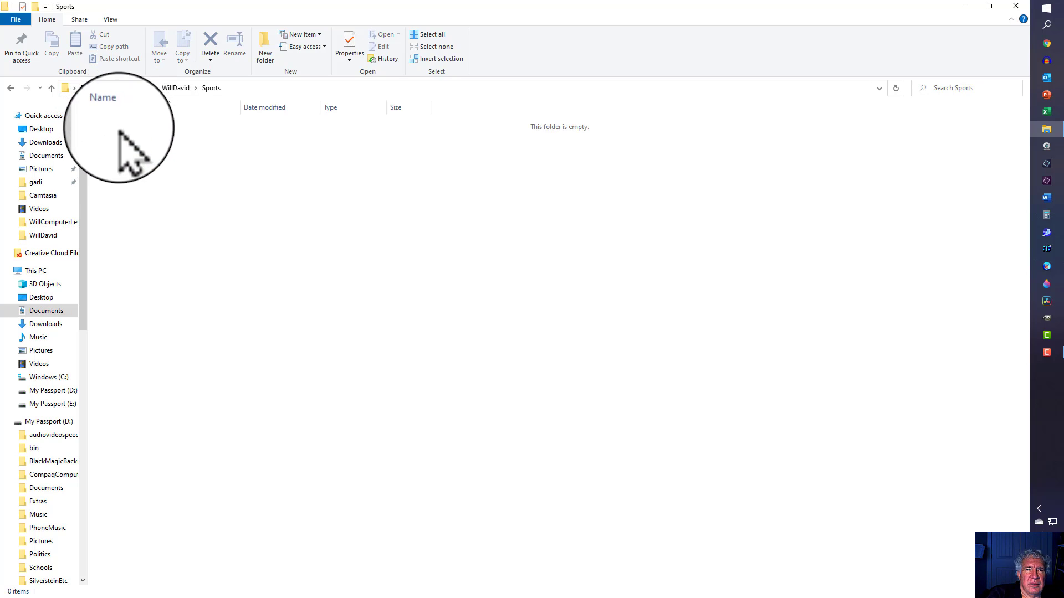
pyautogui.click(51, 89)
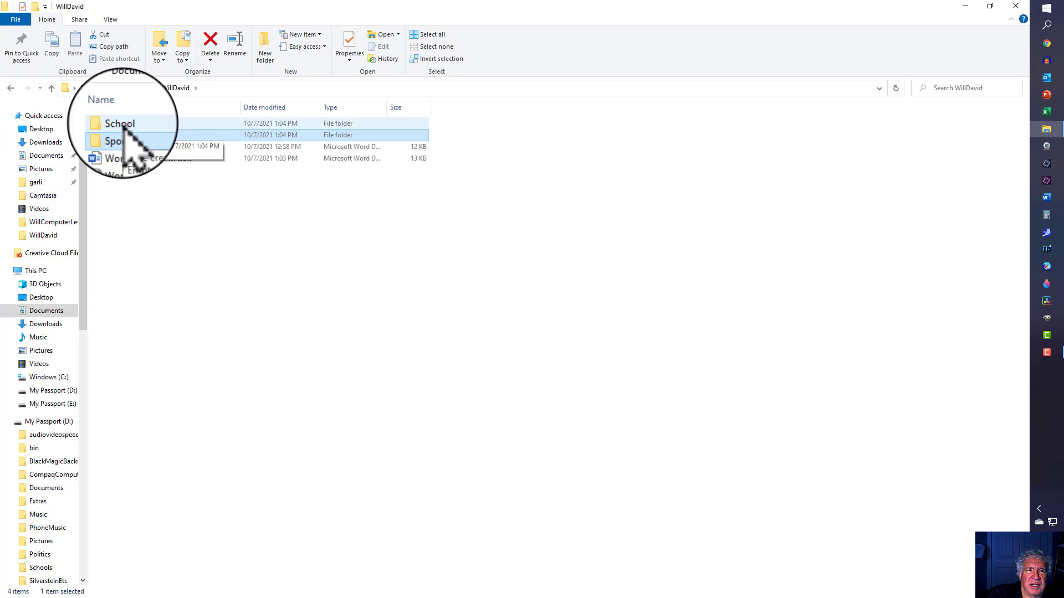
# - Open the School folder and create a subfolder named Math in it
pyautogui.doubleClick(122, 124)
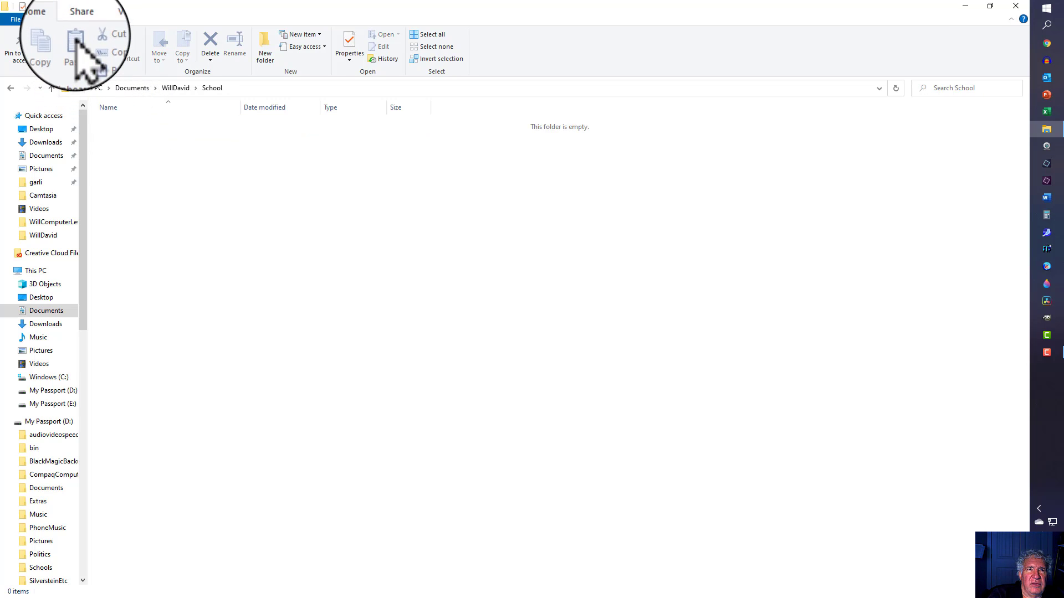
pyautogui.click(34, 7)
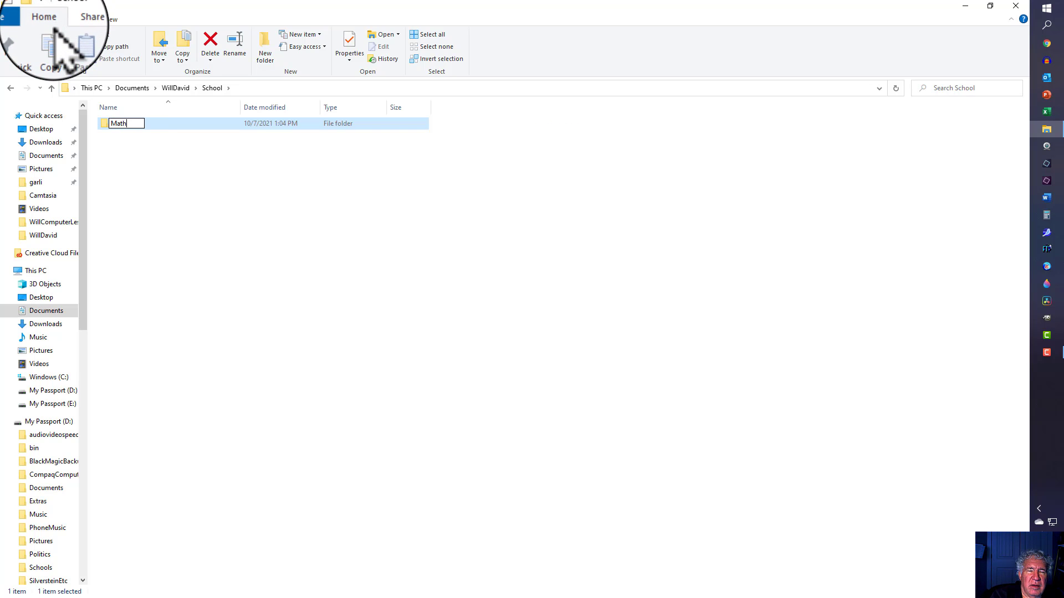
pyautogui.press('Return')
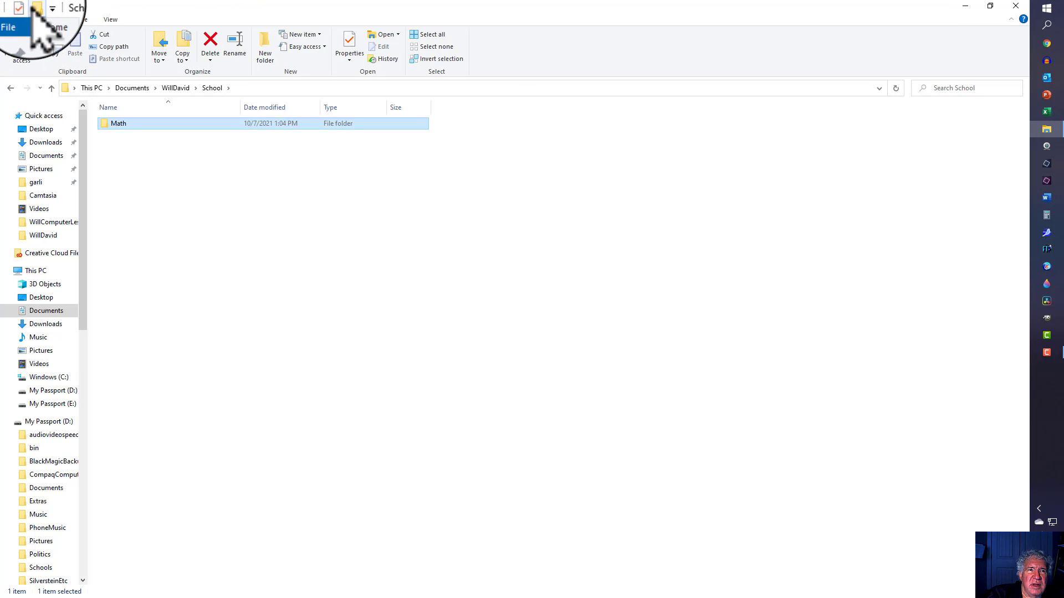
pyautogui.click(108, 143)
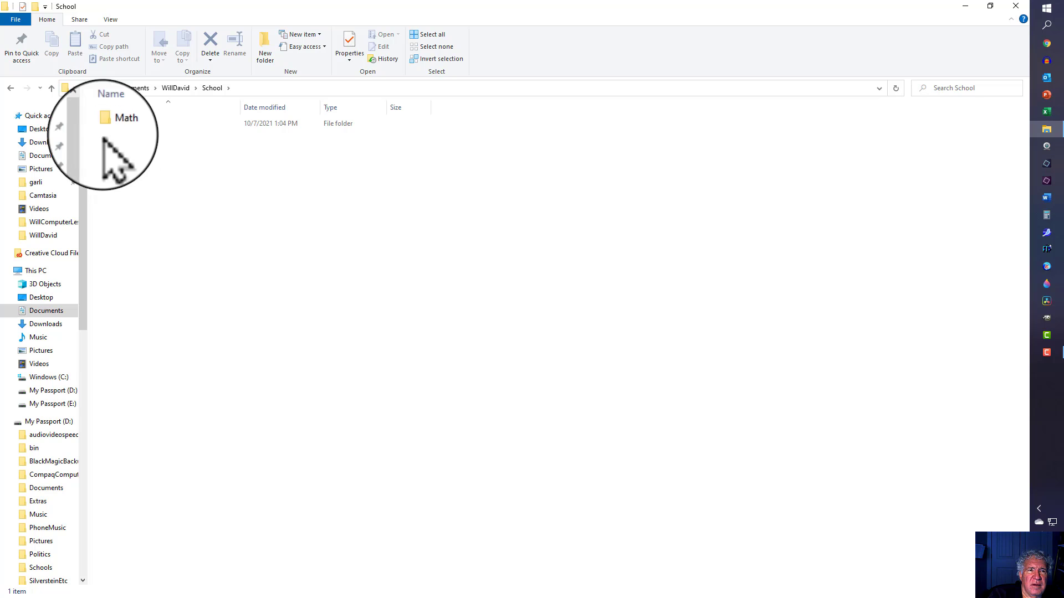
# - Add a subfolder named English to the School folder
pyautogui.click(35, 6)
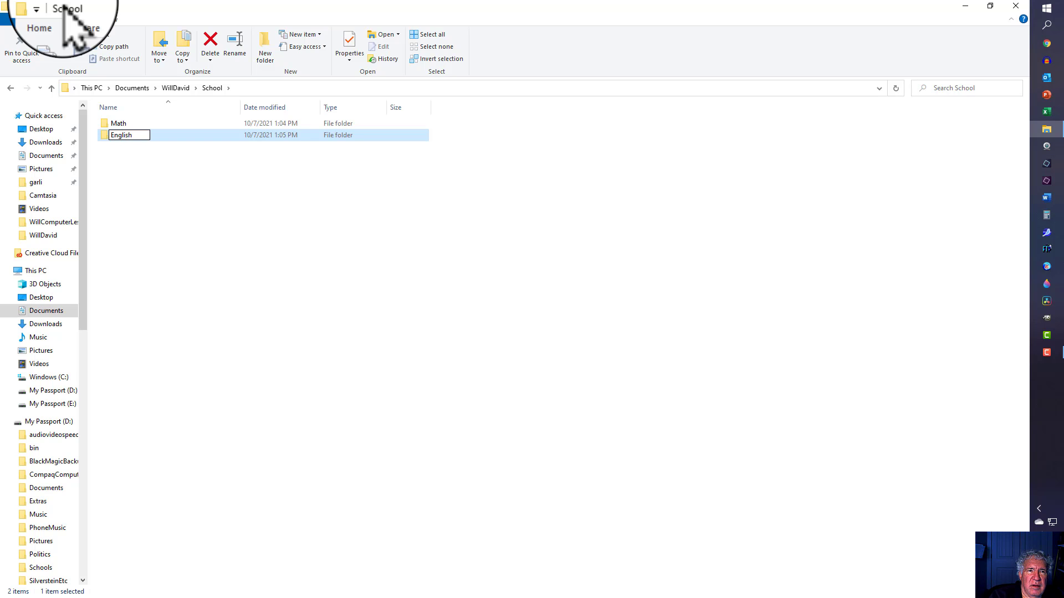
pyautogui.press('Return')
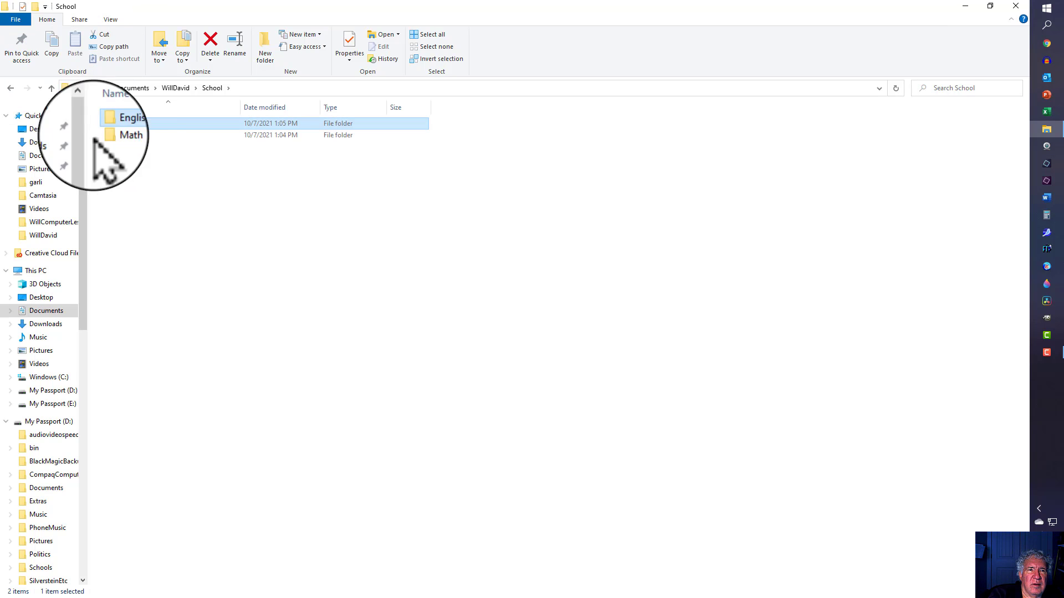
pyautogui.click(127, 167)
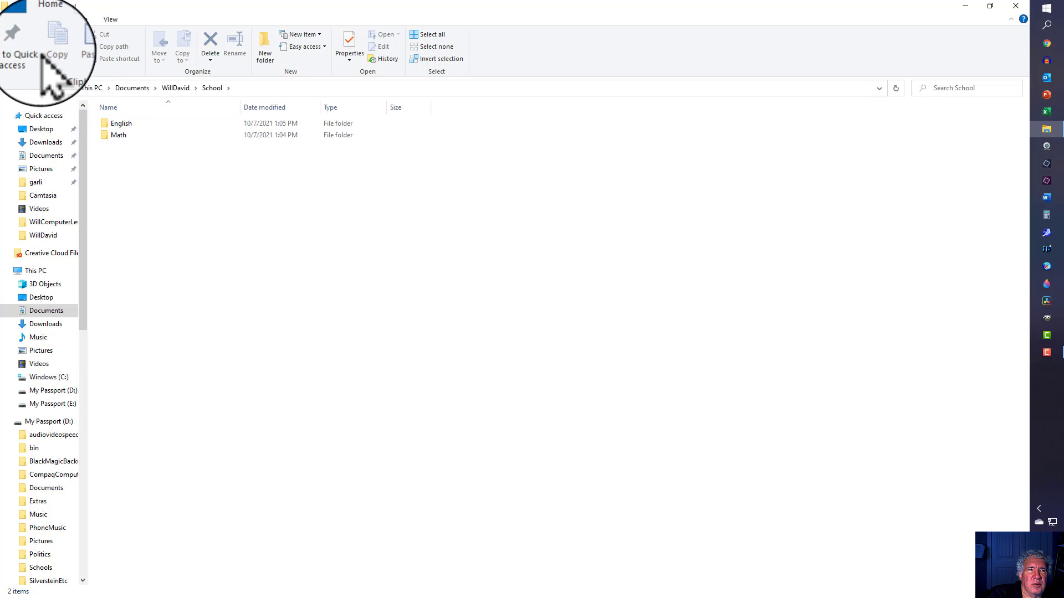
# - Add a subfolder named History to the School folder
pyautogui.click(30, 7)
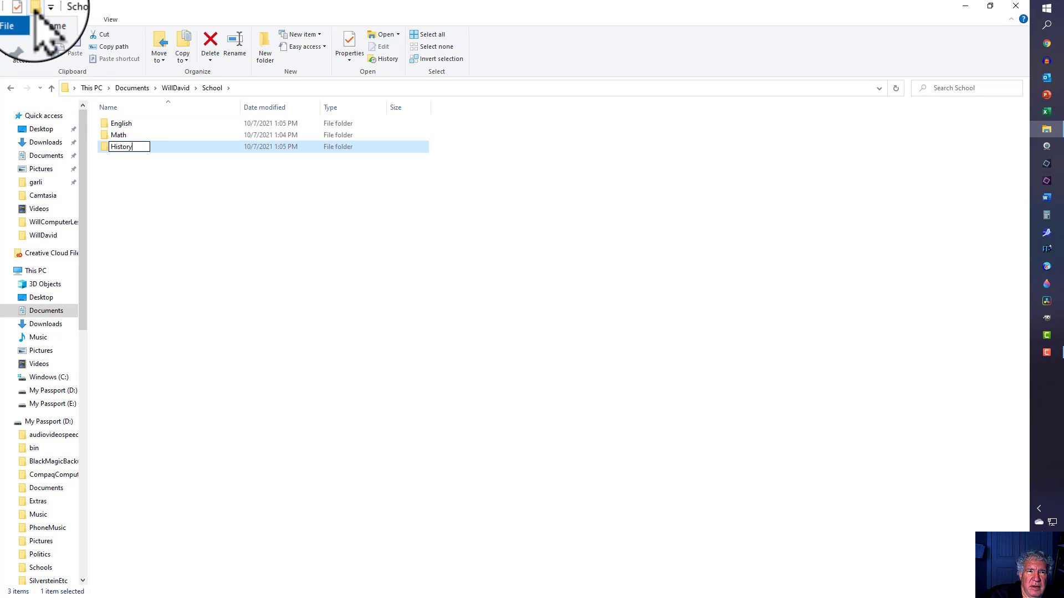
pyautogui.press('Return')
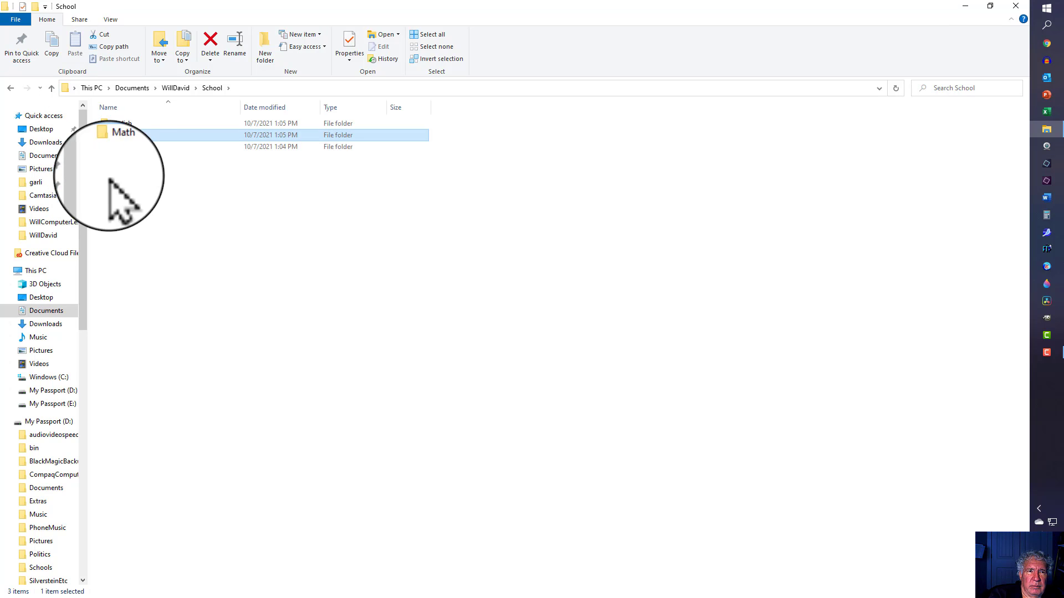
pyautogui.click(121, 166)
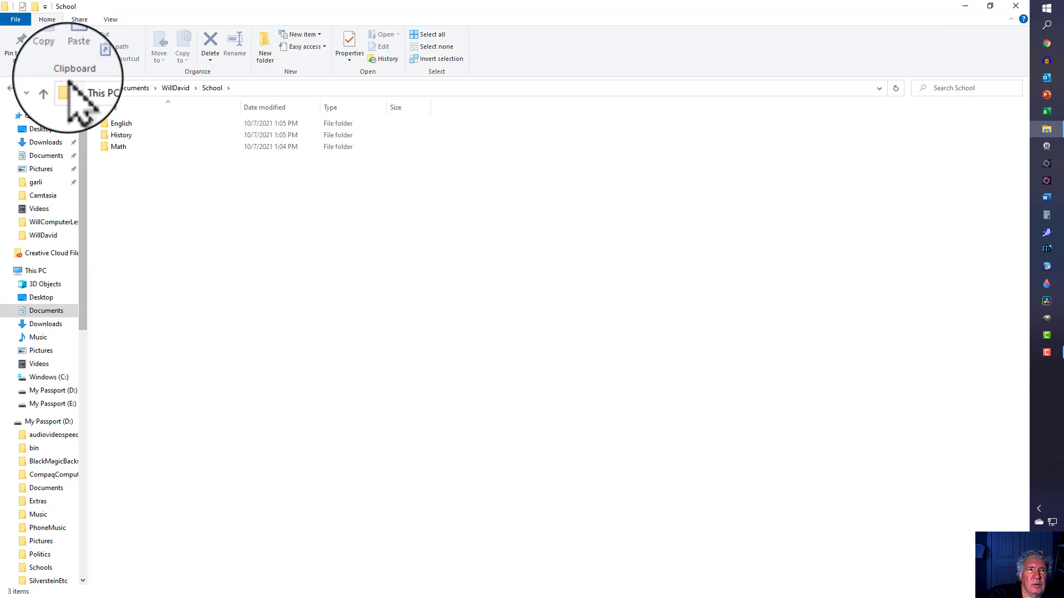
# - Add two more subfolders to the School folder, named Geography and Spanish
pyautogui.click(33, 7)
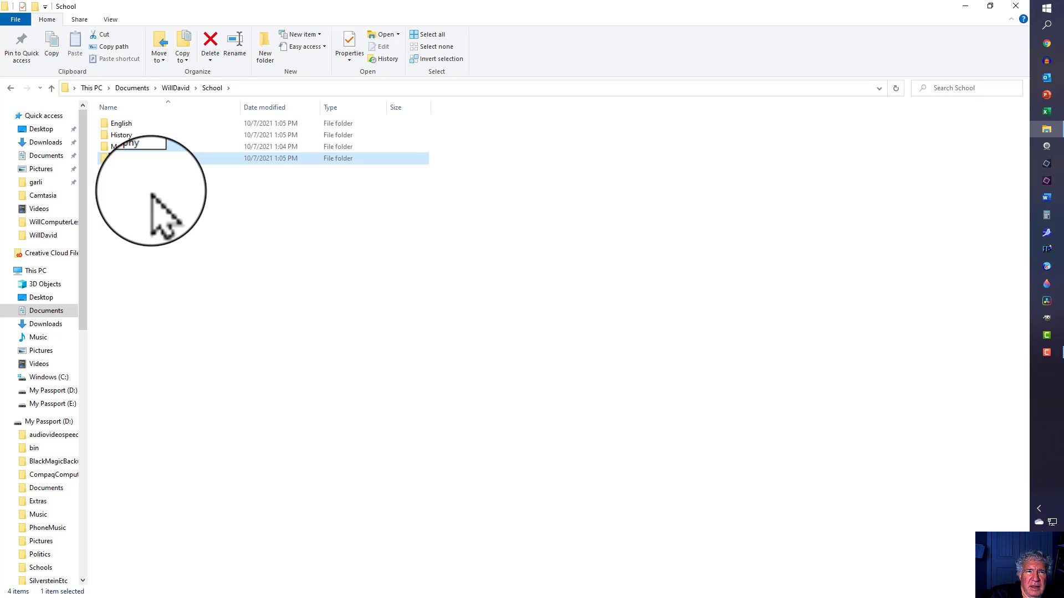
pyautogui.press('Return')
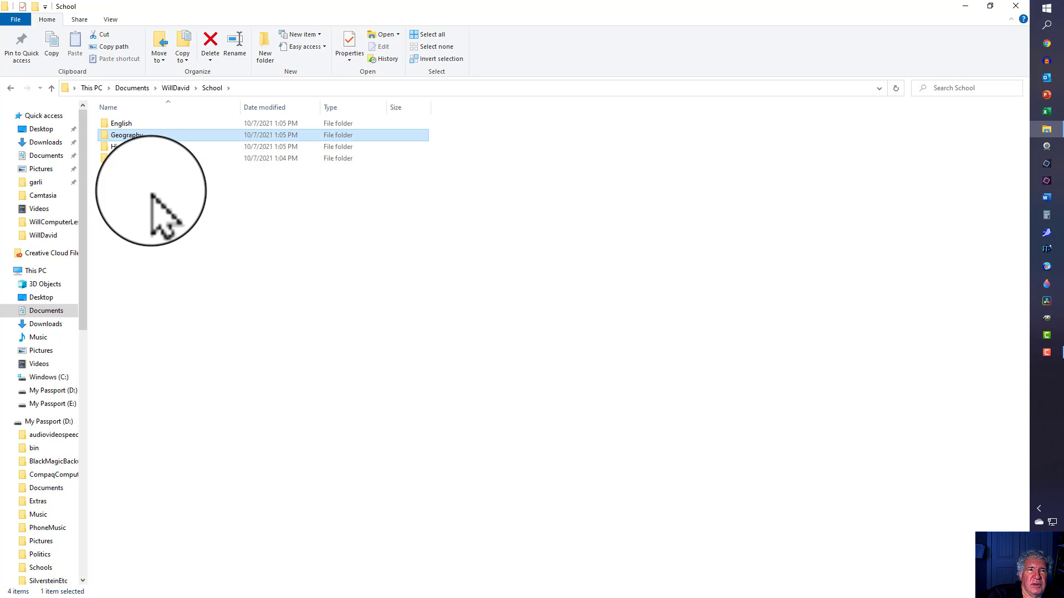
pyautogui.click(127, 174)
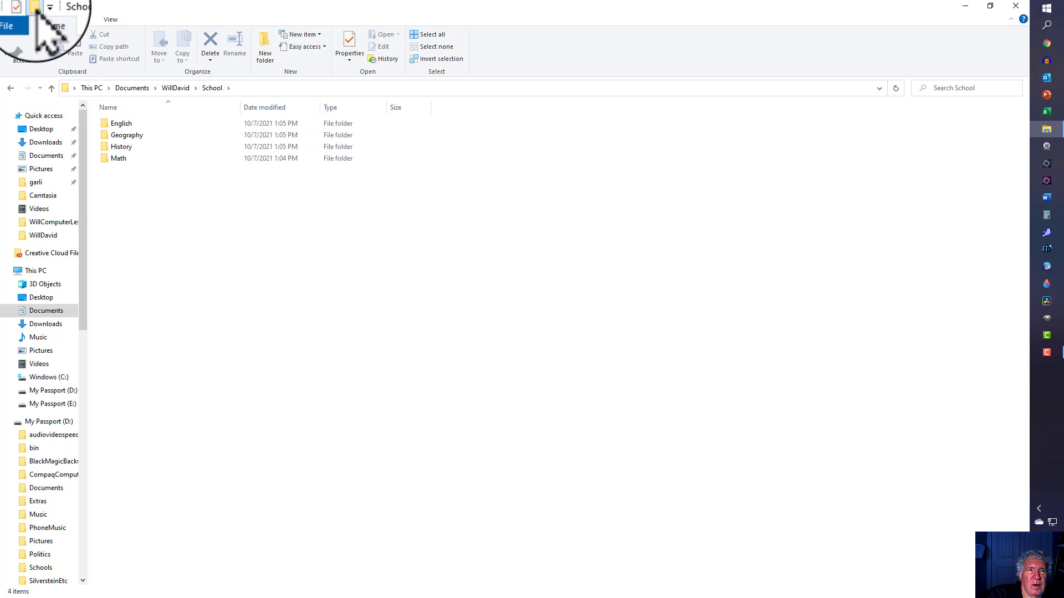
pyautogui.click(35, 8)
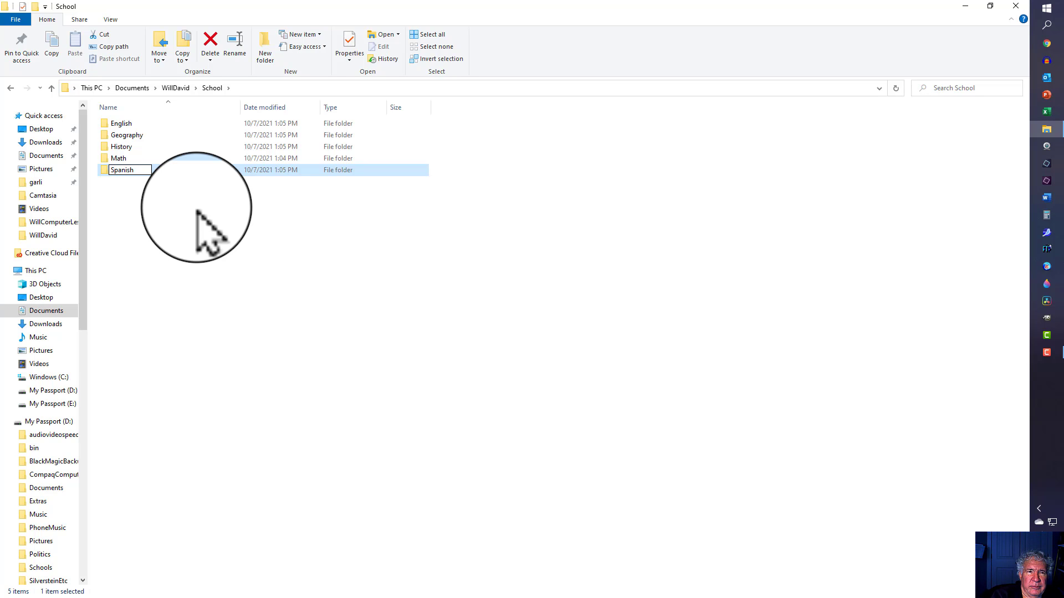
pyautogui.press('Return')
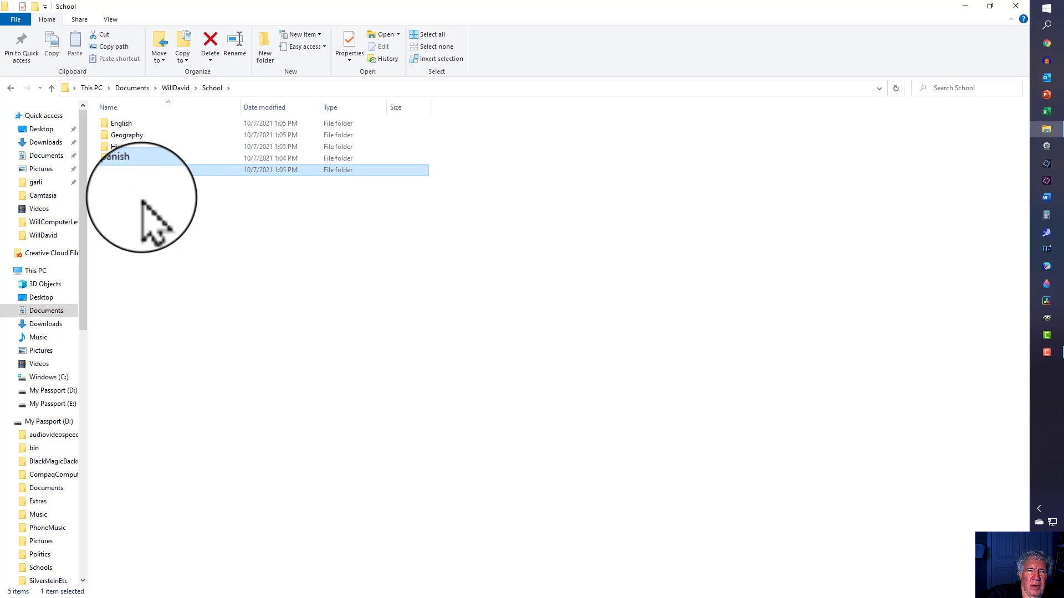
pyautogui.click(146, 198)
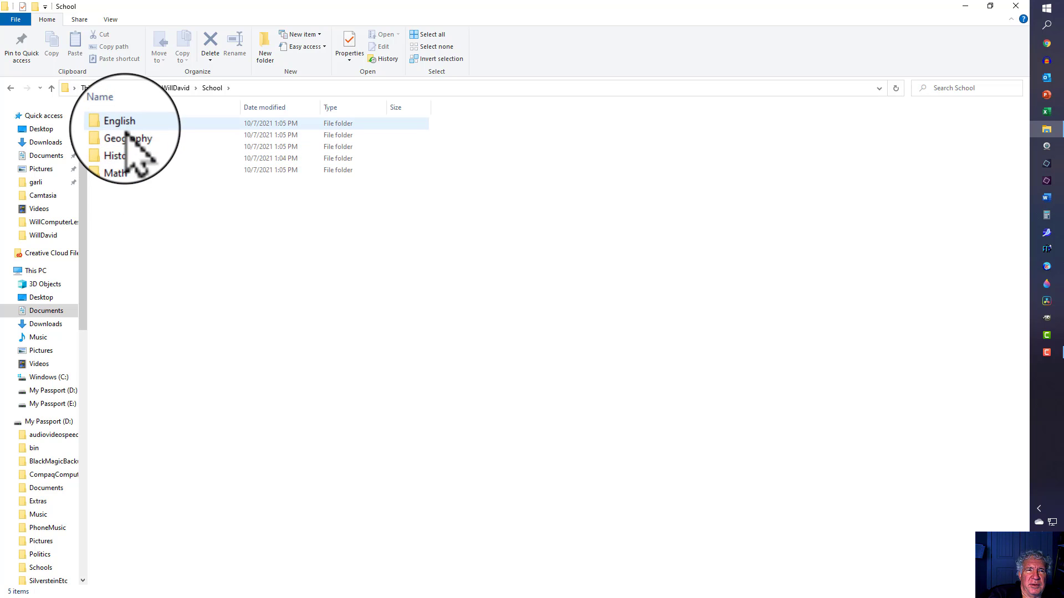
# - Trace the folder hierarchy from School up to Documents and back down into School's Spanish subfolder, then return to School
pyautogui.click(175, 89)
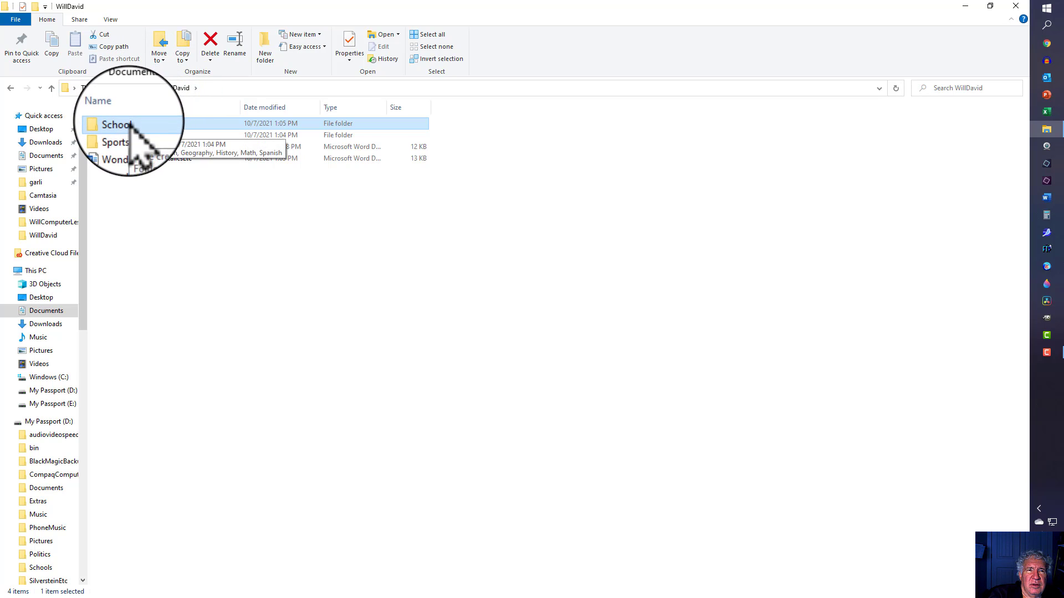
pyautogui.click(136, 90)
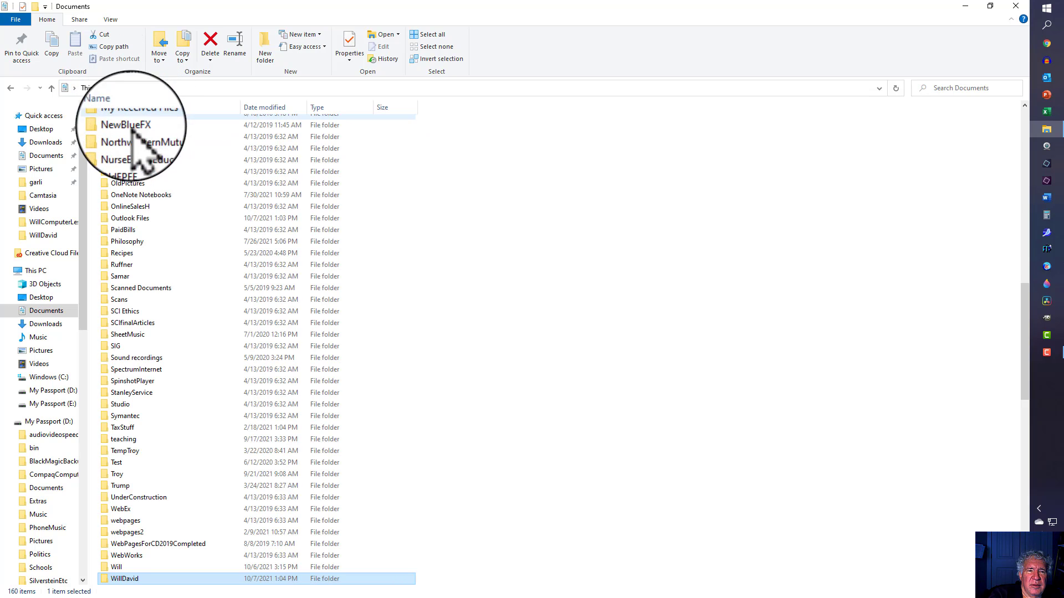
pyautogui.doubleClick(135, 580)
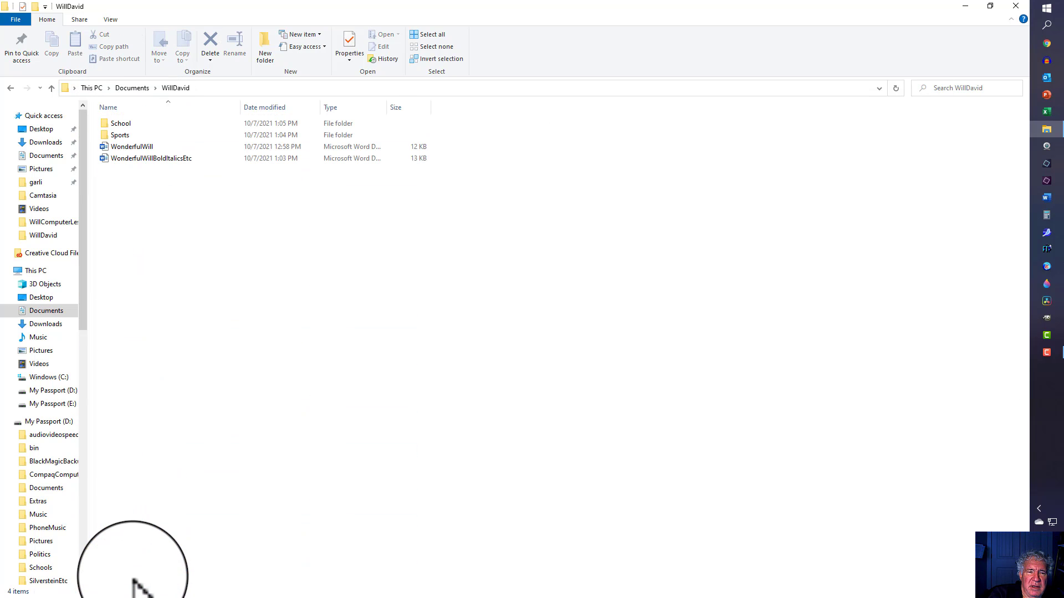
pyautogui.doubleClick(124, 126)
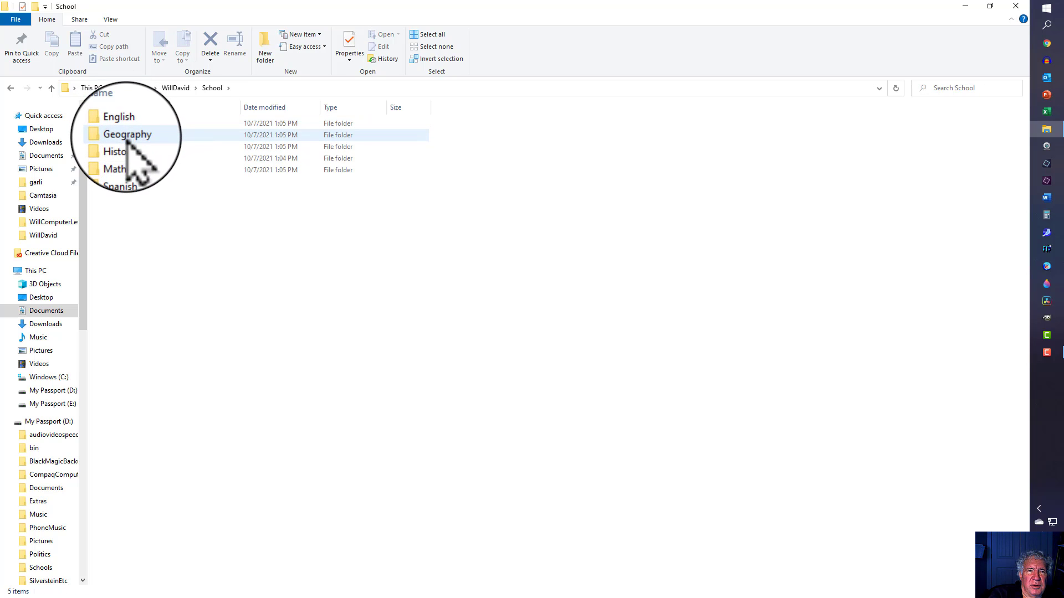
pyautogui.doubleClick(123, 170)
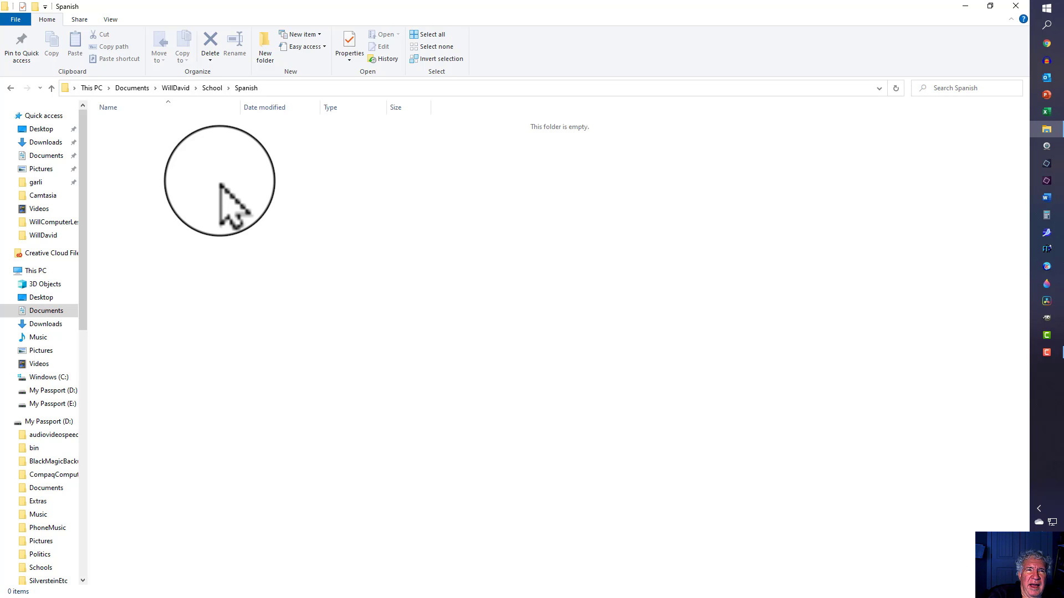
pyautogui.click(52, 89)
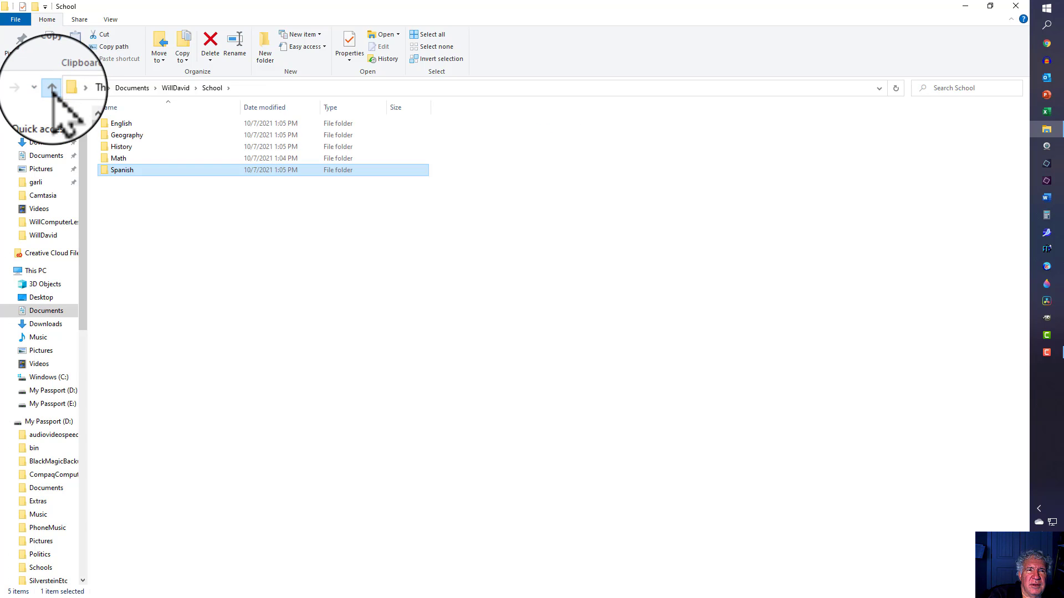
# - Go to the Sports folder inside WillDavid and create a subfolder named Basketball in it
pyautogui.click(51, 89)
pyautogui.click(114, 136)
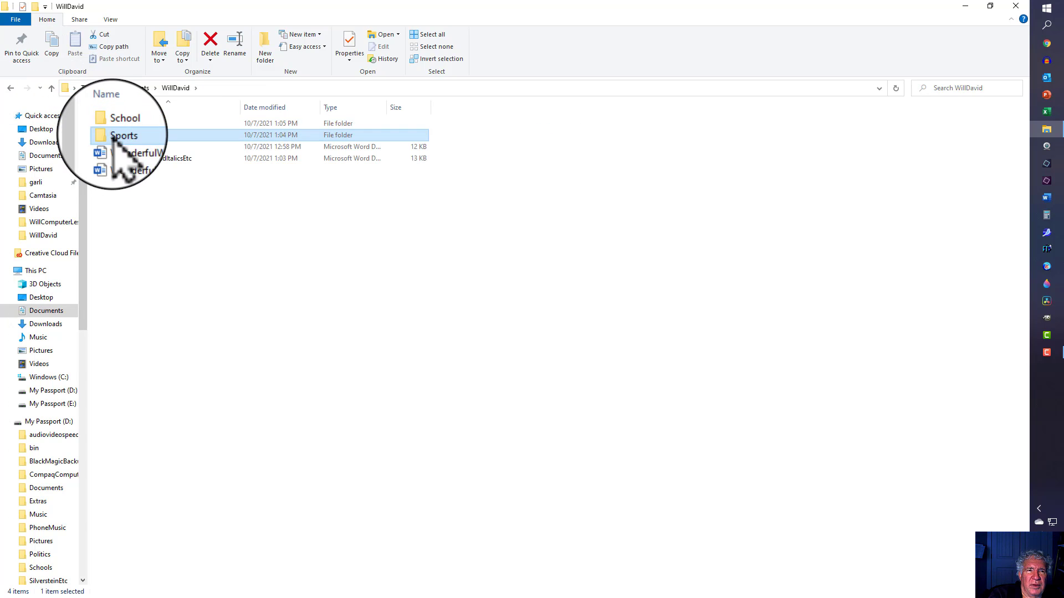
pyautogui.doubleClick(114, 137)
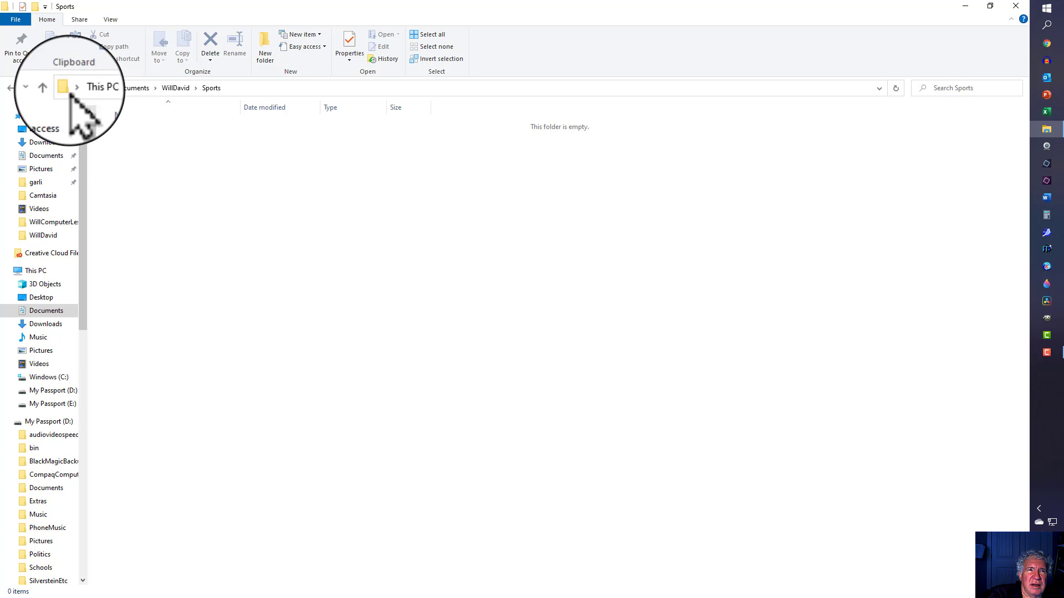
pyautogui.click(35, 6)
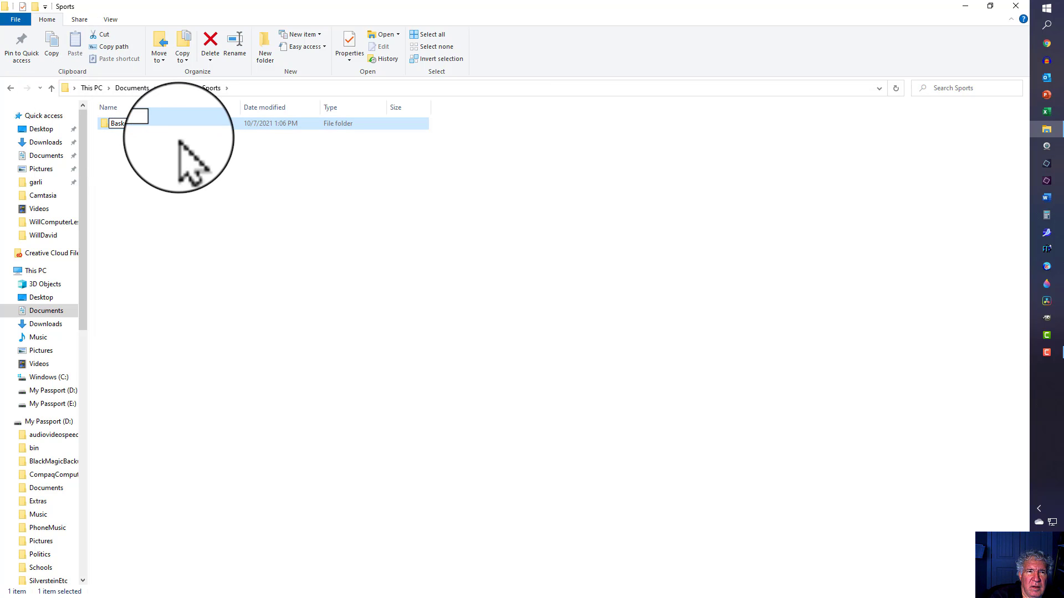
pyautogui.press('Return')
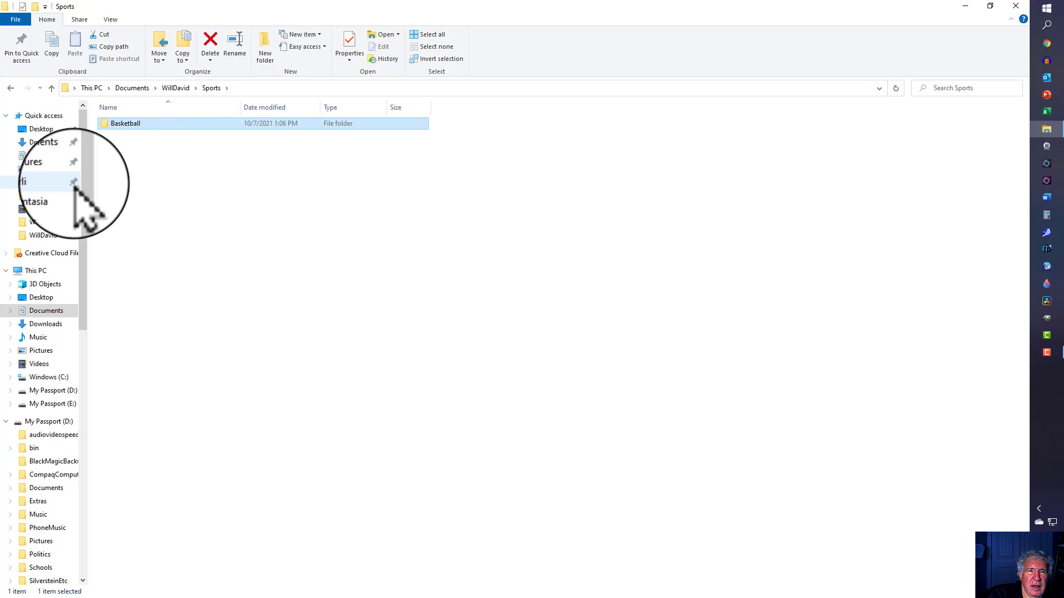
pyautogui.click(141, 157)
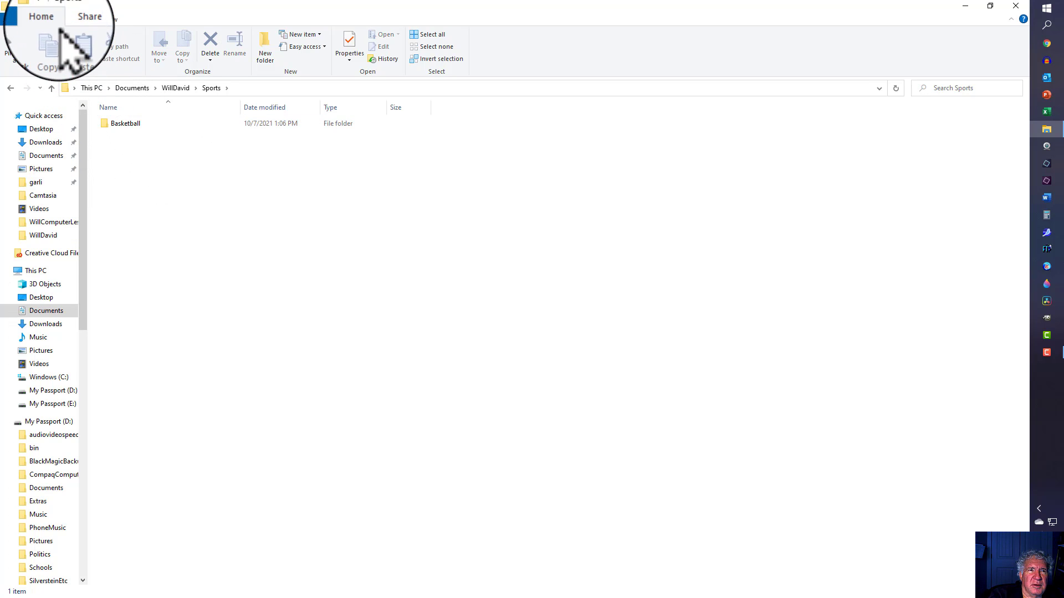
# - Add two subfolders named Baseball and Golf to the Sports folder
pyautogui.click(36, 6)
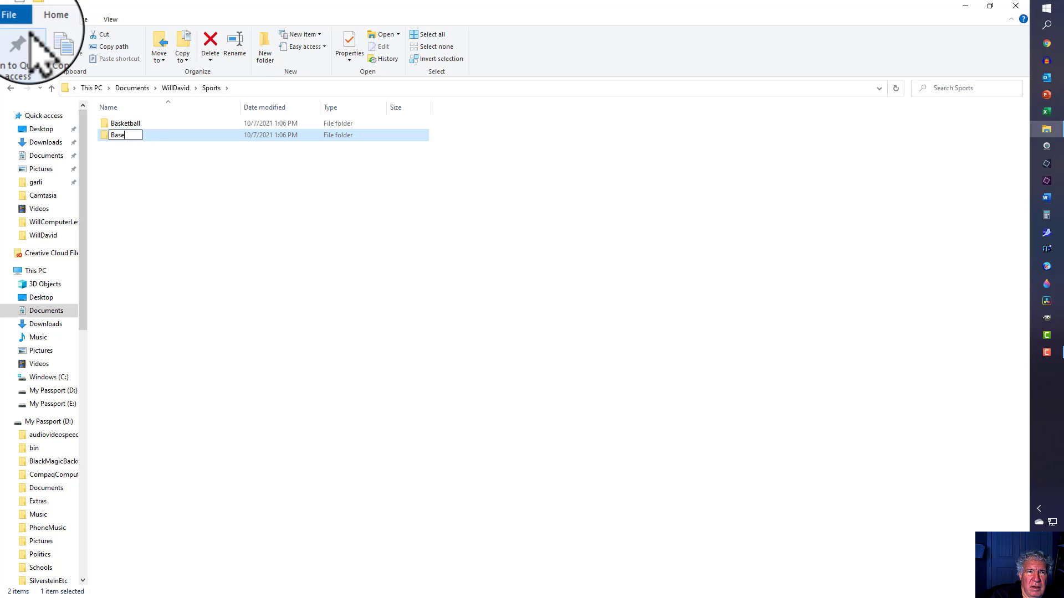
pyautogui.write('Baseball')
pyautogui.press('Return')
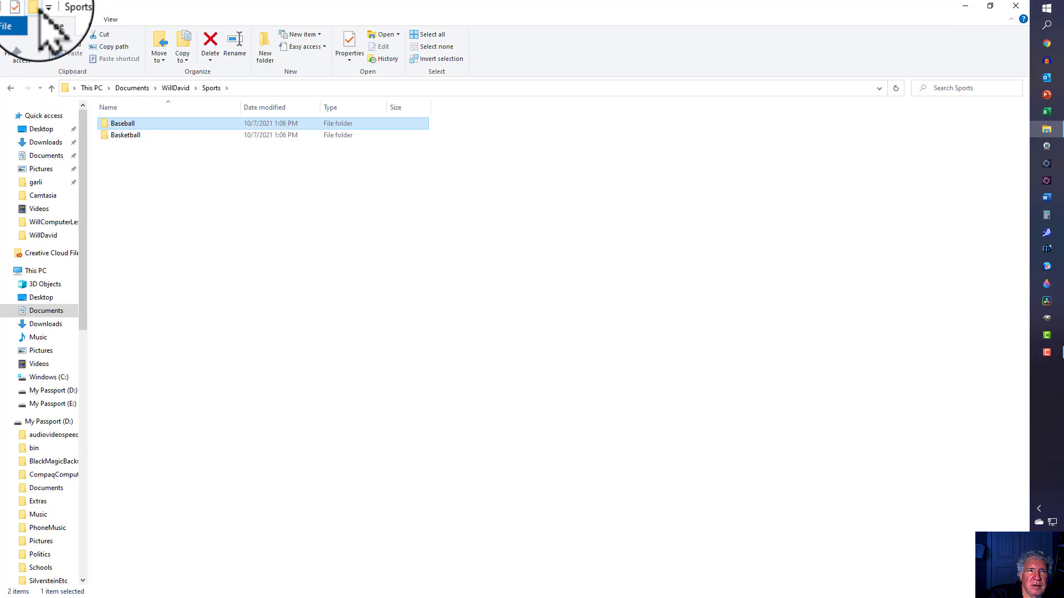
pyautogui.click(37, 7)
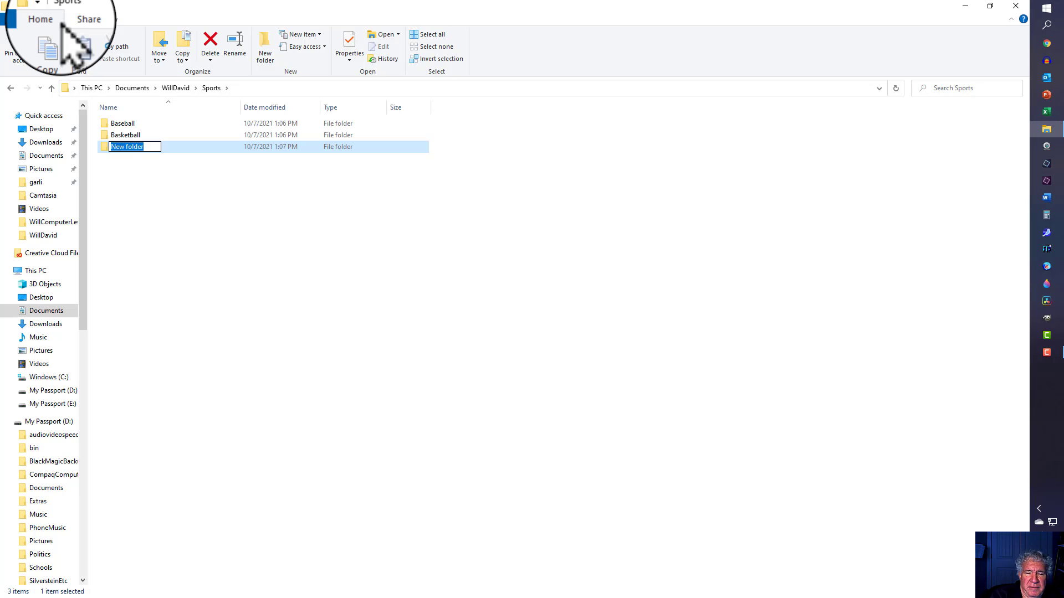
pyautogui.write('Golf')
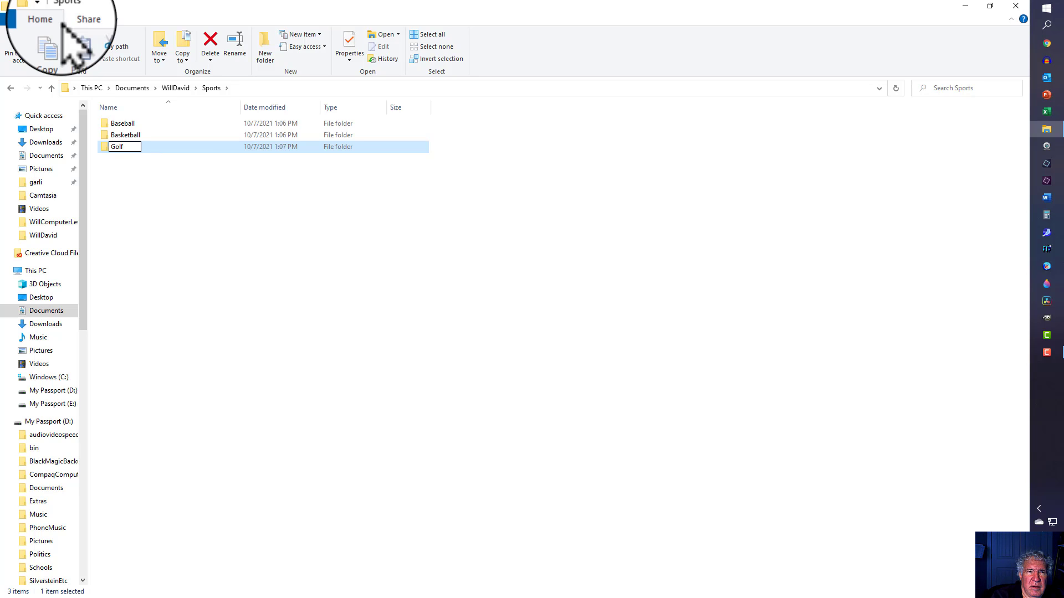
pyautogui.press('Return')
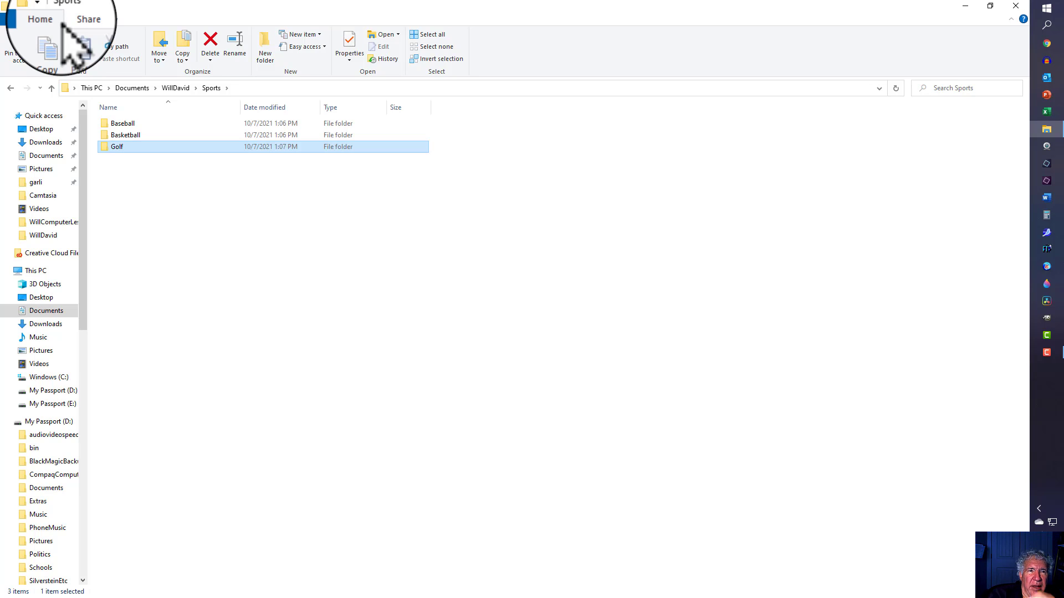
# - Add two subfolders named Tennis and Fencing to the Sports folder
pyautogui.click(36, 7)
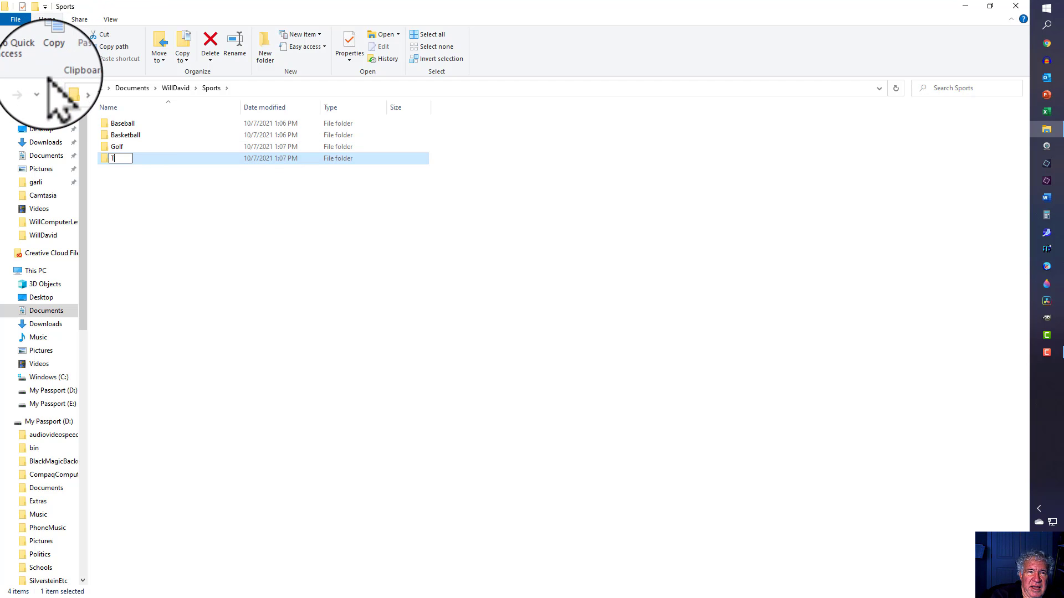
pyautogui.press('Return')
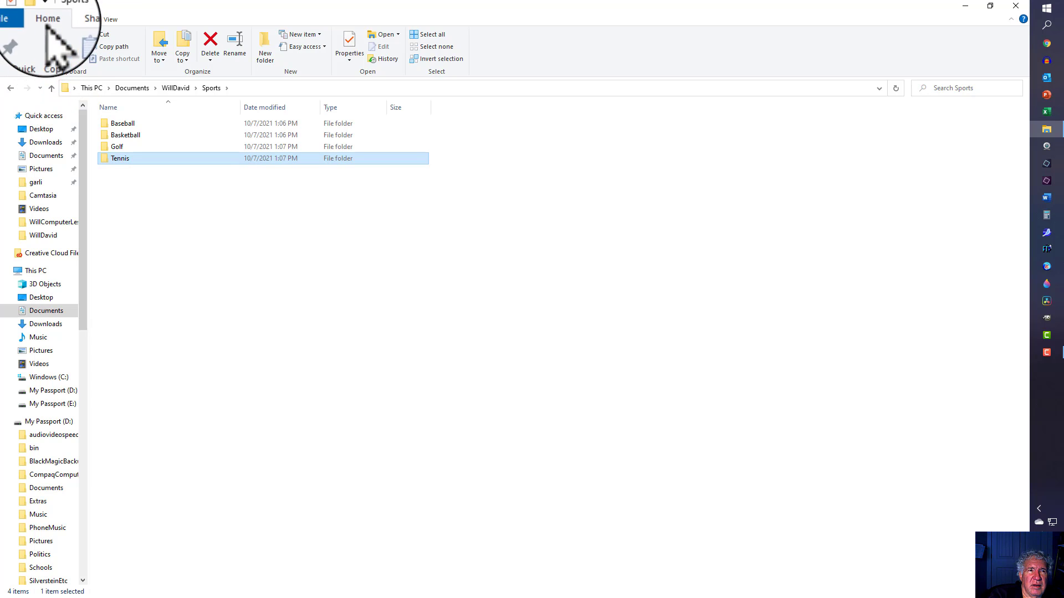
pyautogui.click(36, 8)
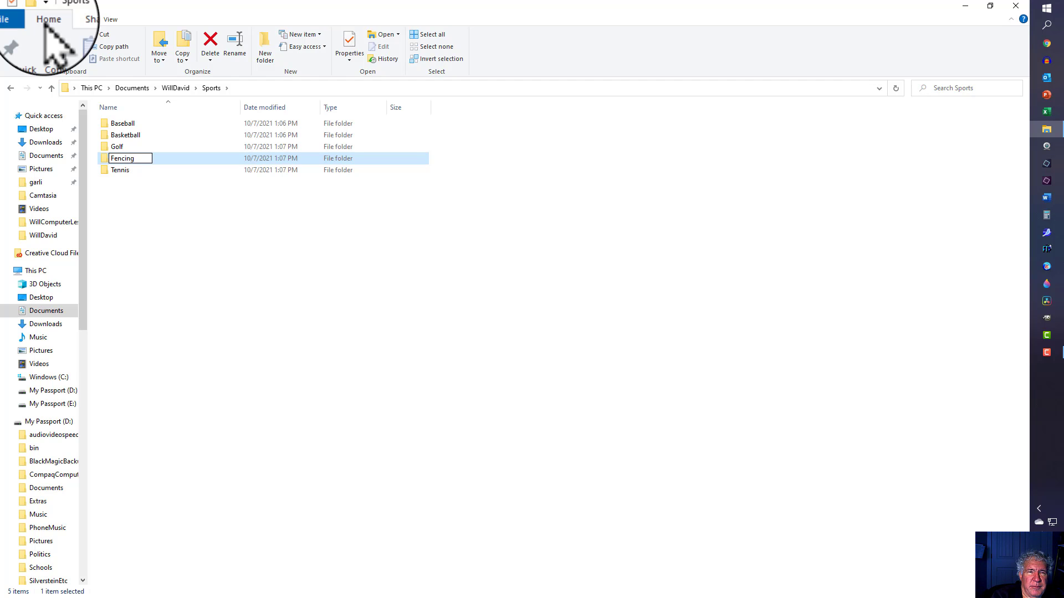
pyautogui.write('Fencing')
pyautogui.press('Return')
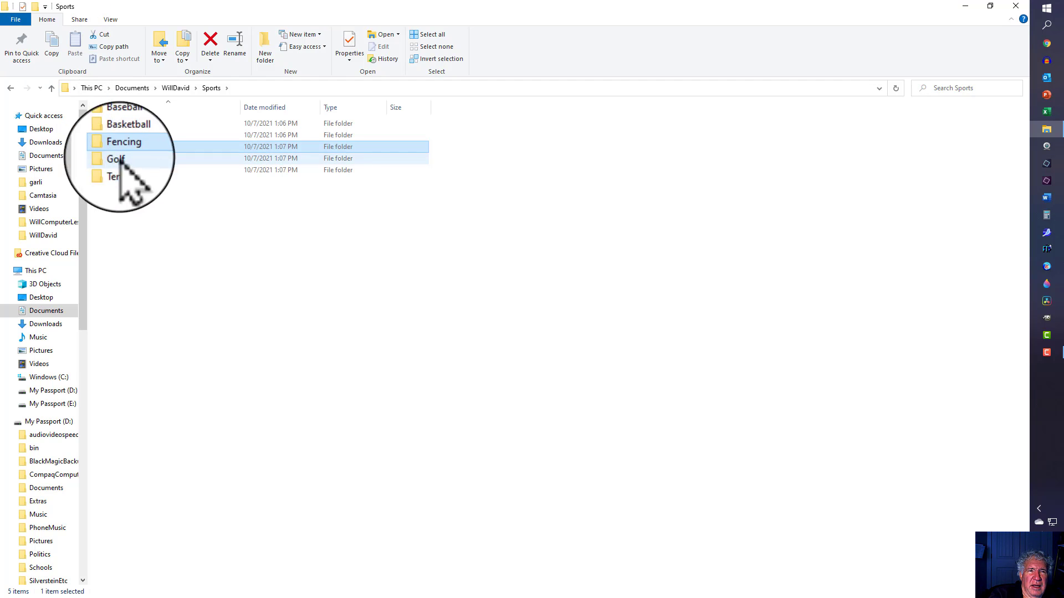
pyautogui.click(140, 187)
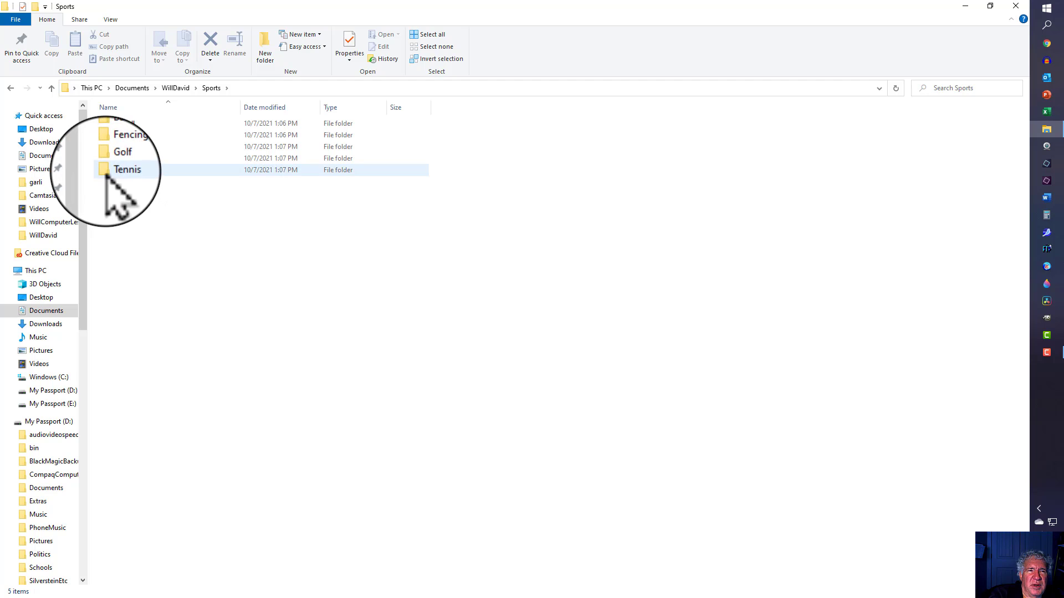